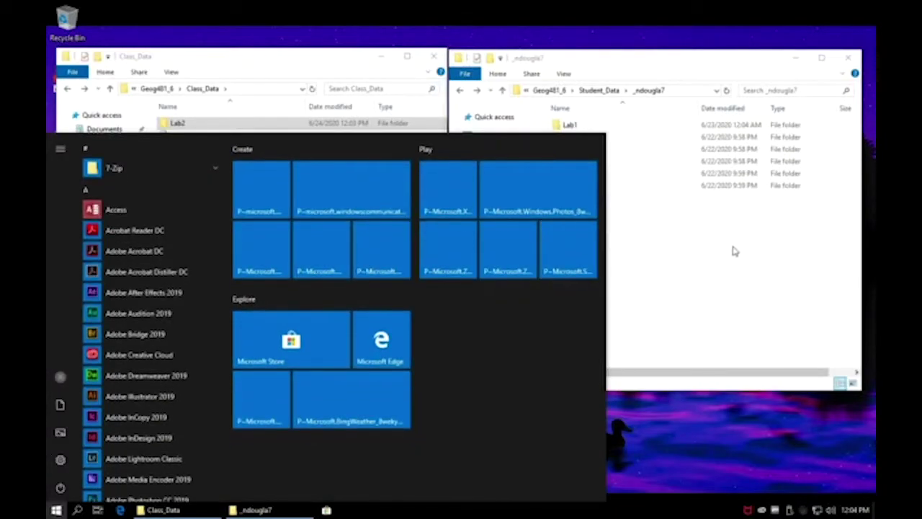
# Copy cb_2018_us_state_5m.zip and ne_110m_admin_0_countries_lakes.zip from the class Lab2 folder.
pyautogui.click(733, 251)
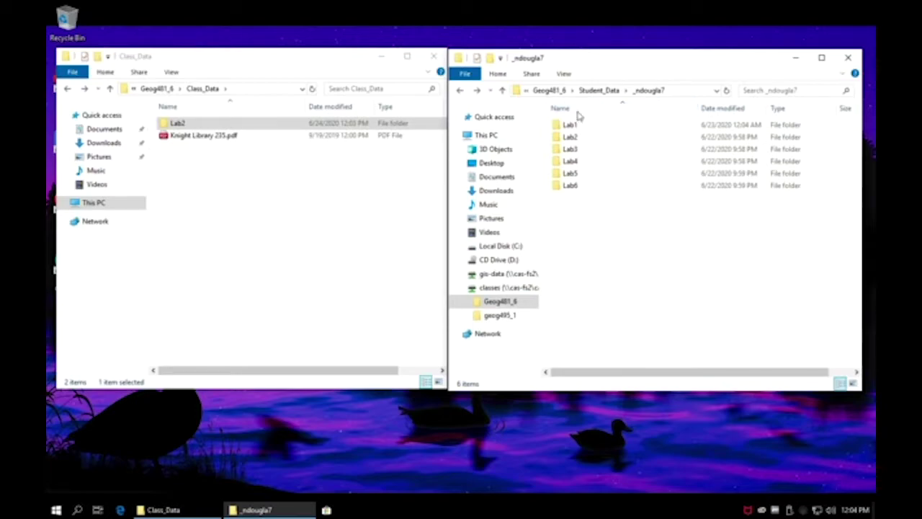
pyautogui.click(197, 128)
pyautogui.doubleClick(197, 126)
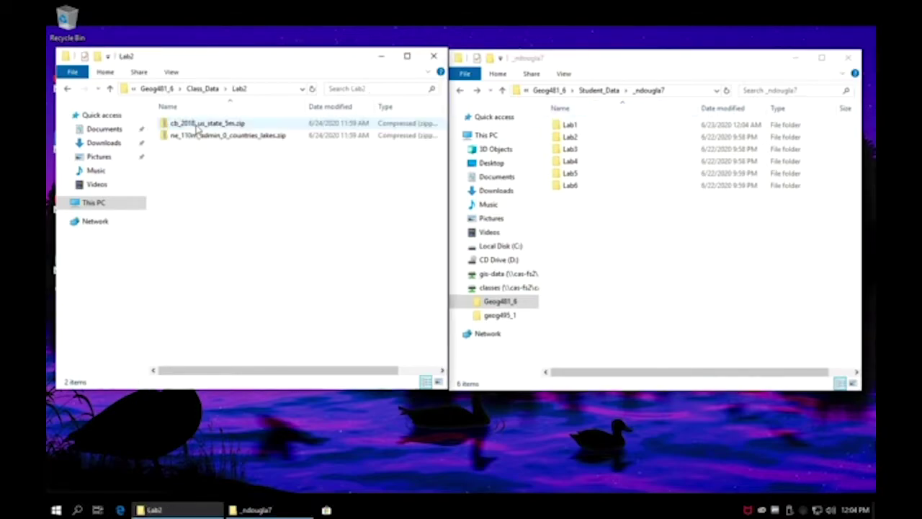
pyautogui.moveTo(193, 144); pyautogui.dragTo(195, 126)
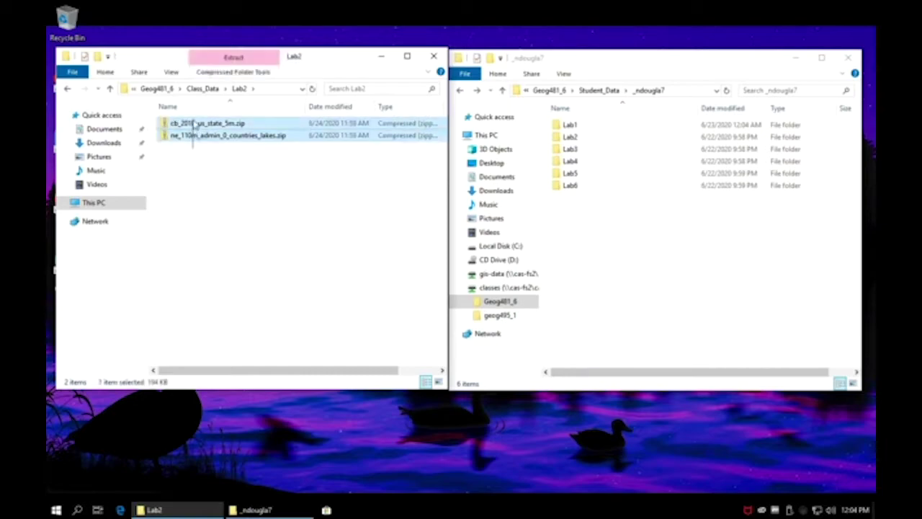
pyautogui.rightClick(230, 141)
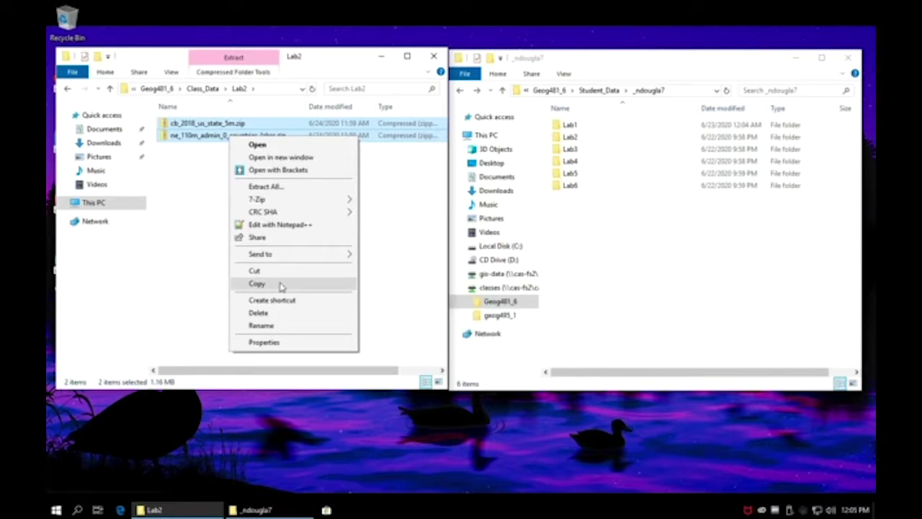
pyautogui.click(257, 284)
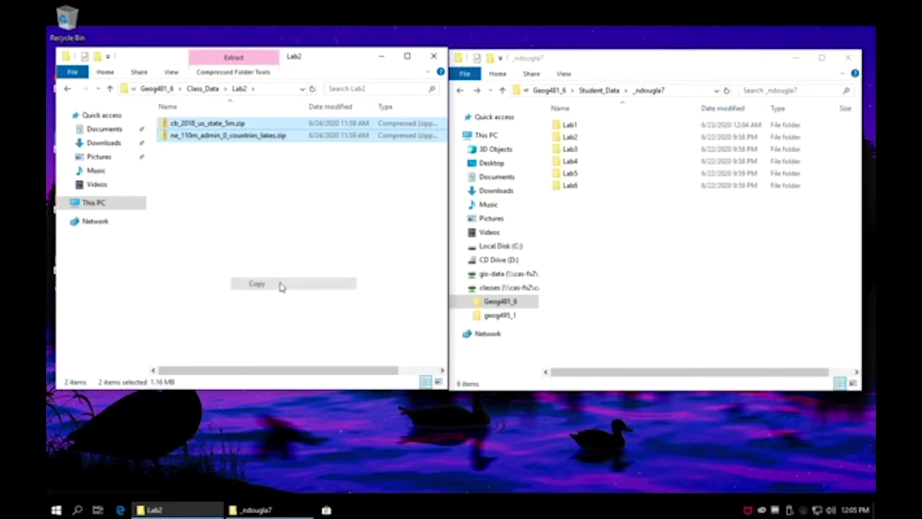
# Paste both zip files into your own Lab2\Data folder.
pyautogui.click(581, 142)
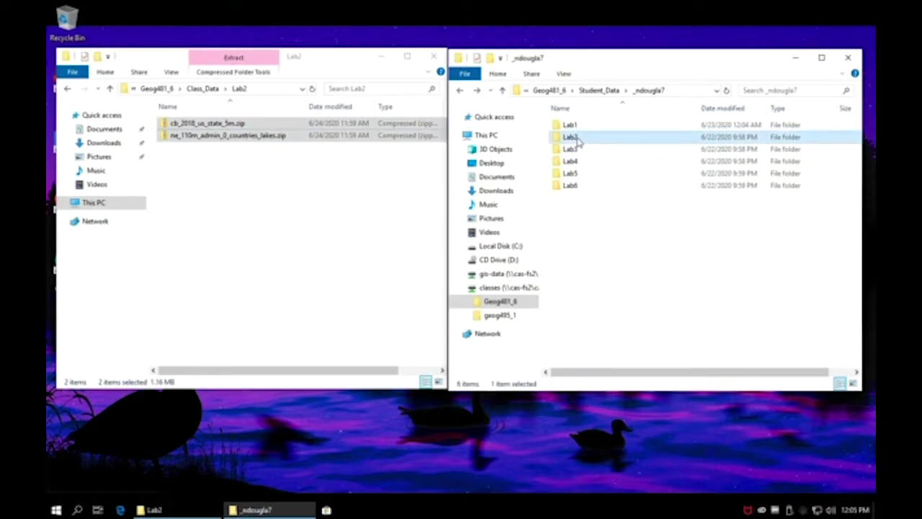
pyautogui.doubleClick(581, 137)
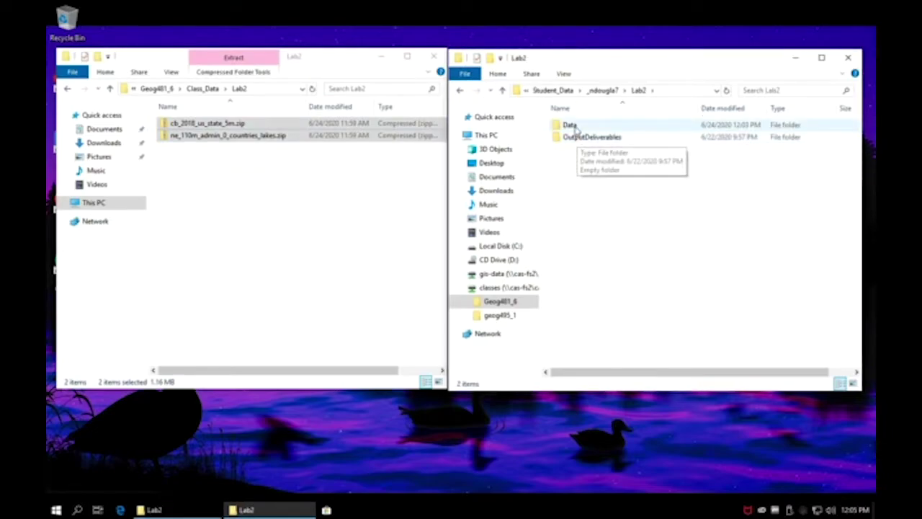
pyautogui.doubleClick(576, 128)
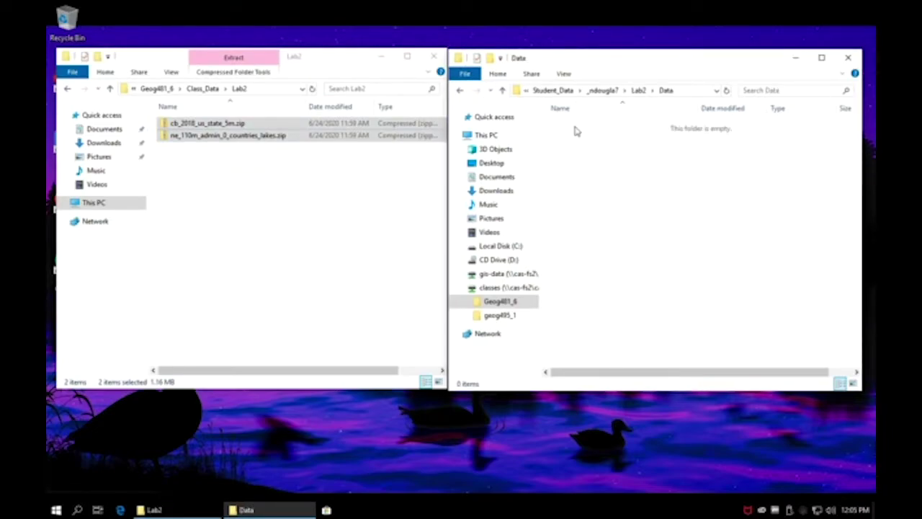
pyautogui.rightClick(576, 130)
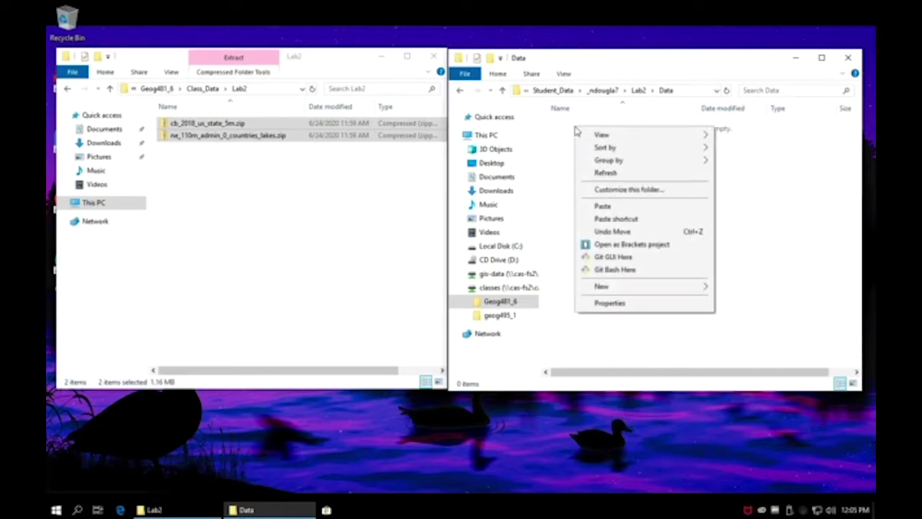
pyautogui.click(618, 208)
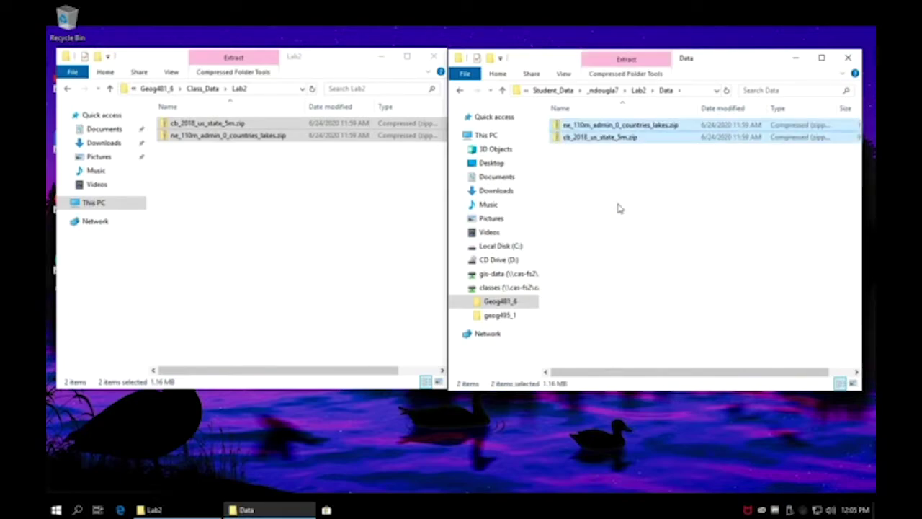
# Extract both zip files with 7-Zip into the Data folder.
pyautogui.rightClick(614, 143)
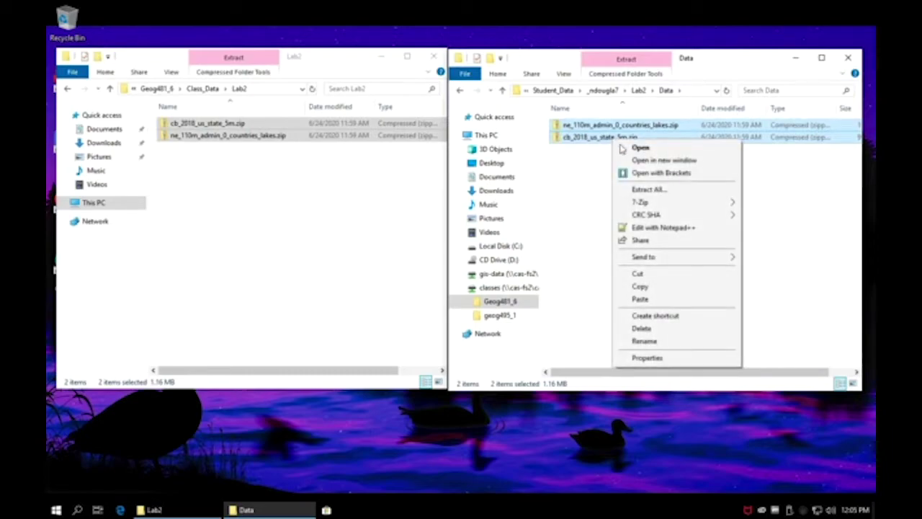
pyautogui.moveTo(657, 204)
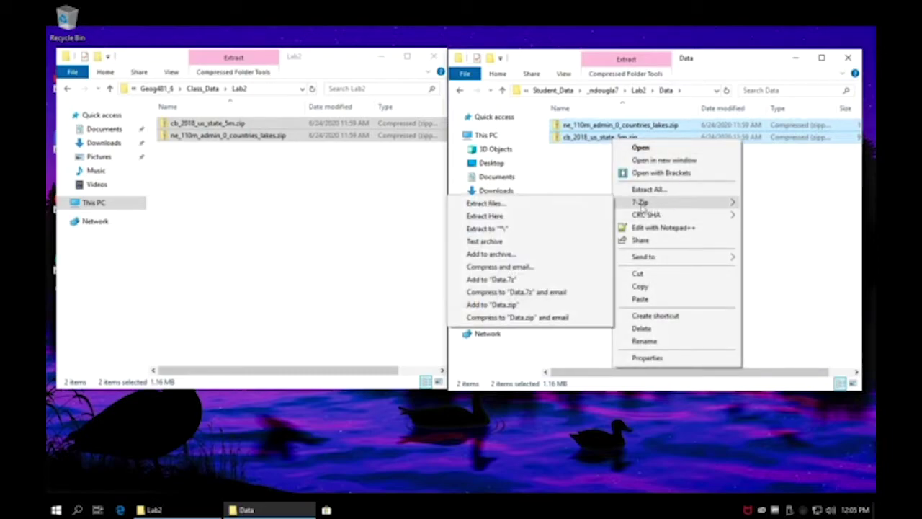
pyautogui.click(576, 214)
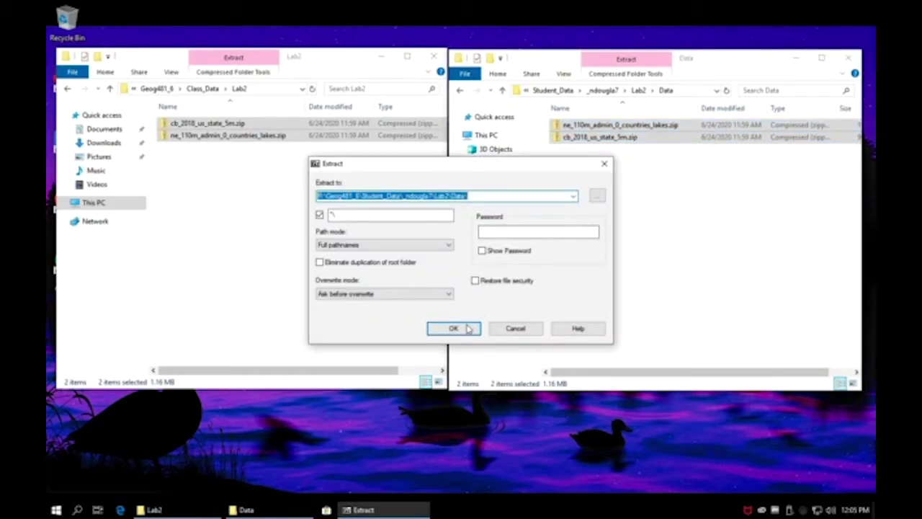
pyautogui.click(469, 328)
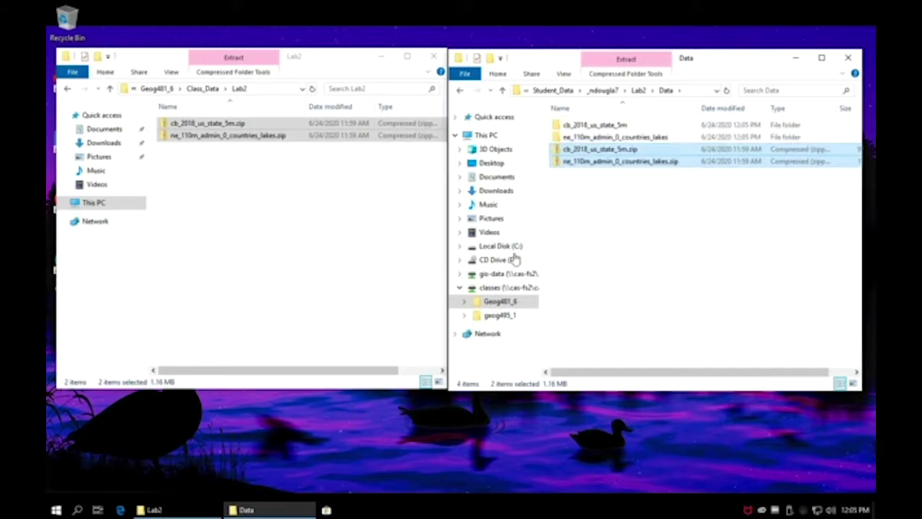
pyautogui.click(599, 206)
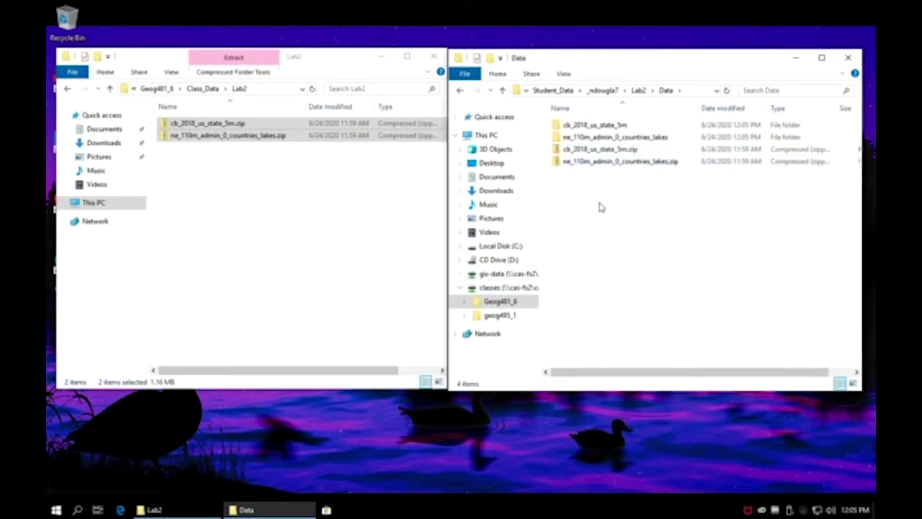
# Check each extracted folder for its shapefile files, then minimize the class Lab2 window.
pyautogui.doubleClick(580, 126)
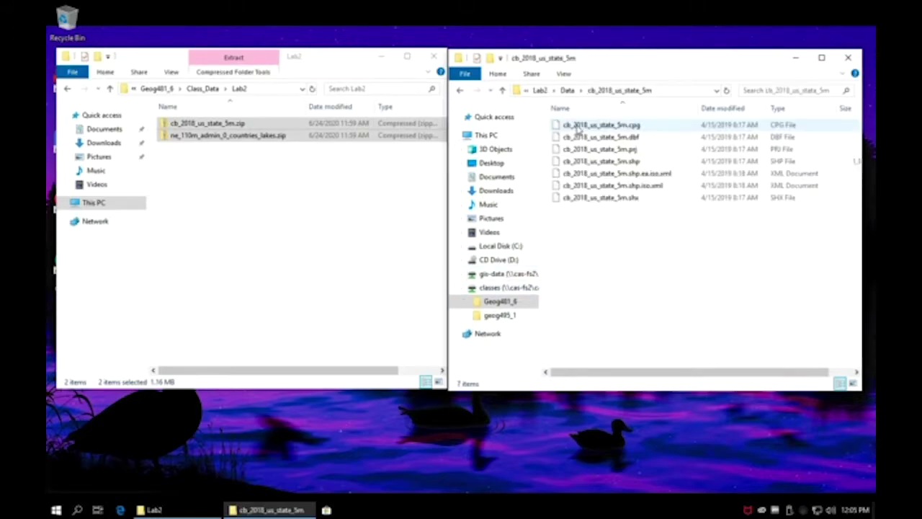
pyautogui.click(459, 91)
pyautogui.doubleClick(604, 137)
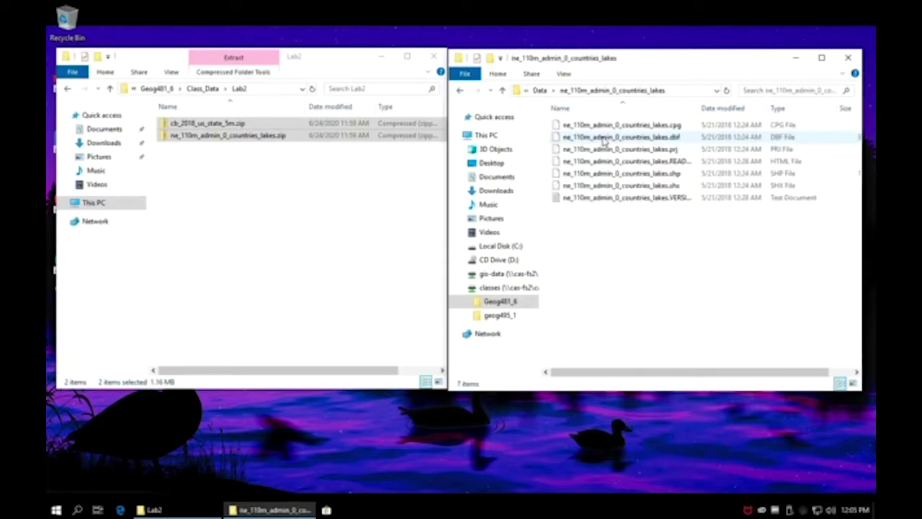
pyautogui.click(459, 91)
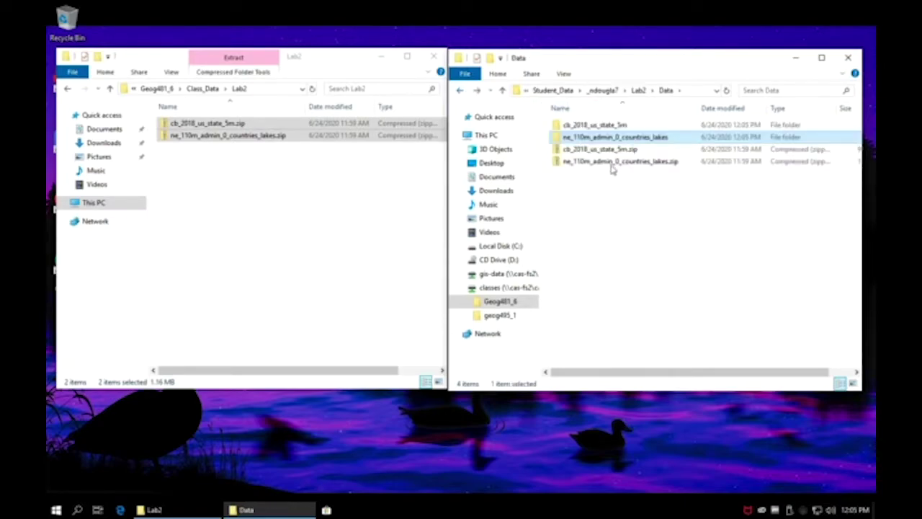
pyautogui.click(617, 186)
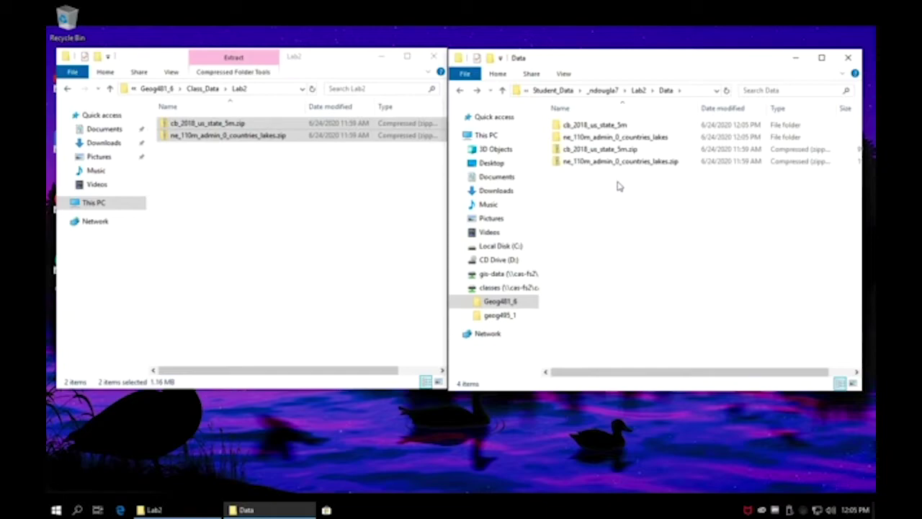
pyautogui.click(384, 57)
# Launch ArcGIS Pro from Windows search, sign in, and start a blank Catalog project.
pyautogui.click(796, 57)
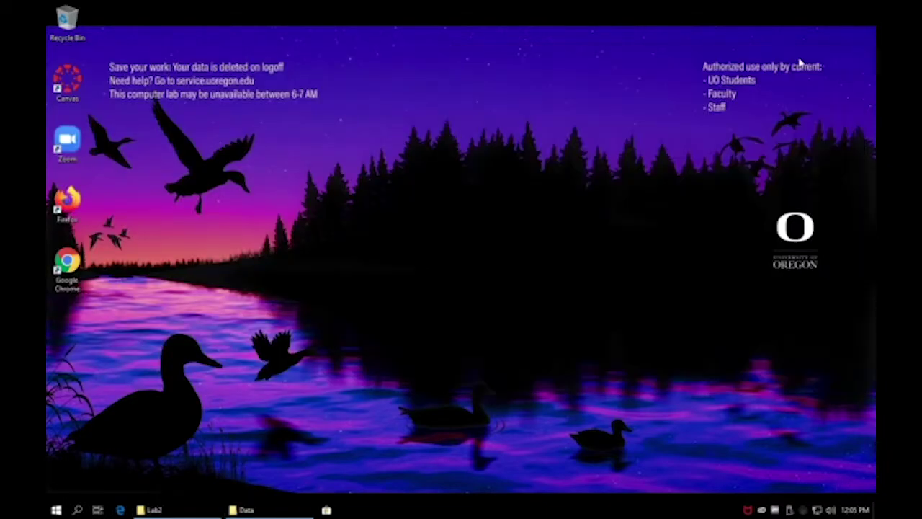
pyautogui.click(77, 509)
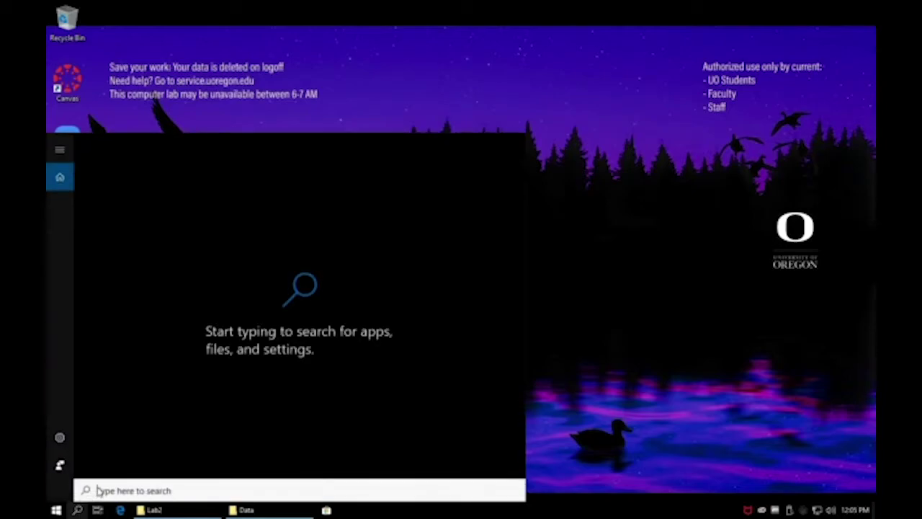
pyautogui.write('arcgis')
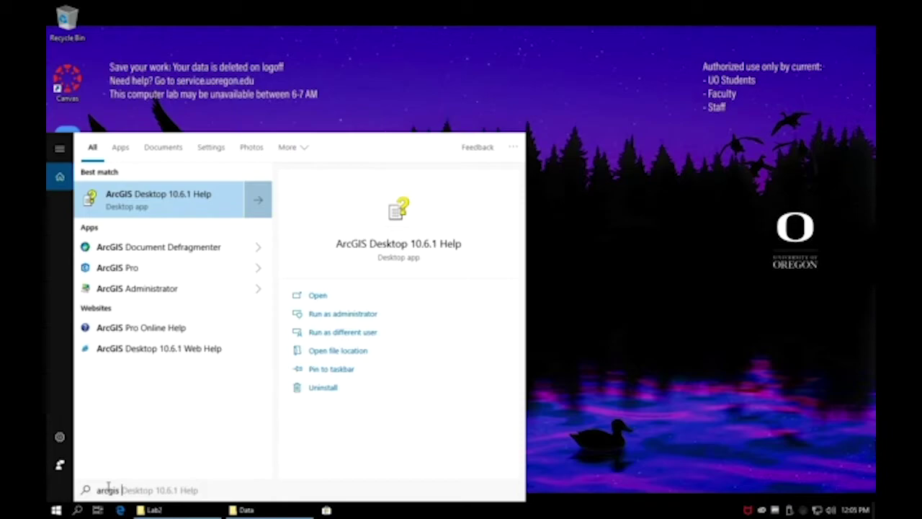
pyautogui.write(' pro')
pyautogui.press('Return')
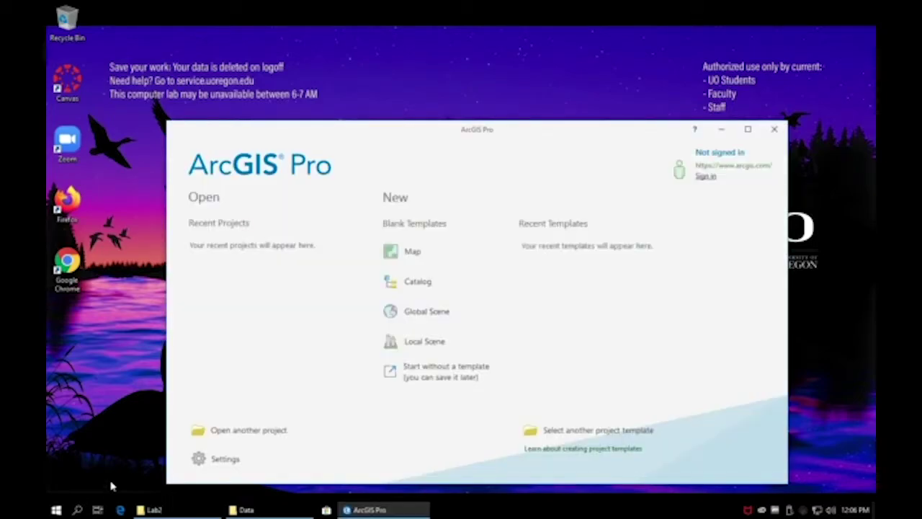
pyautogui.click(707, 185)
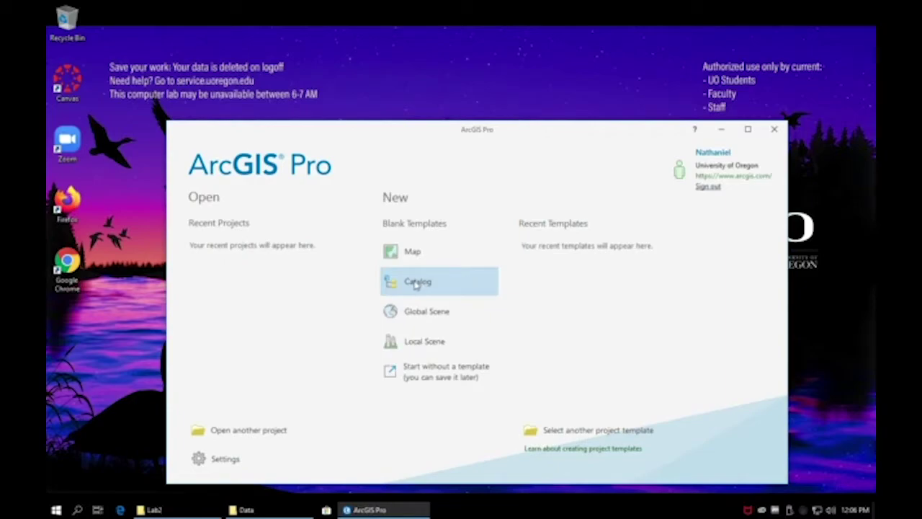
pyautogui.click(416, 283)
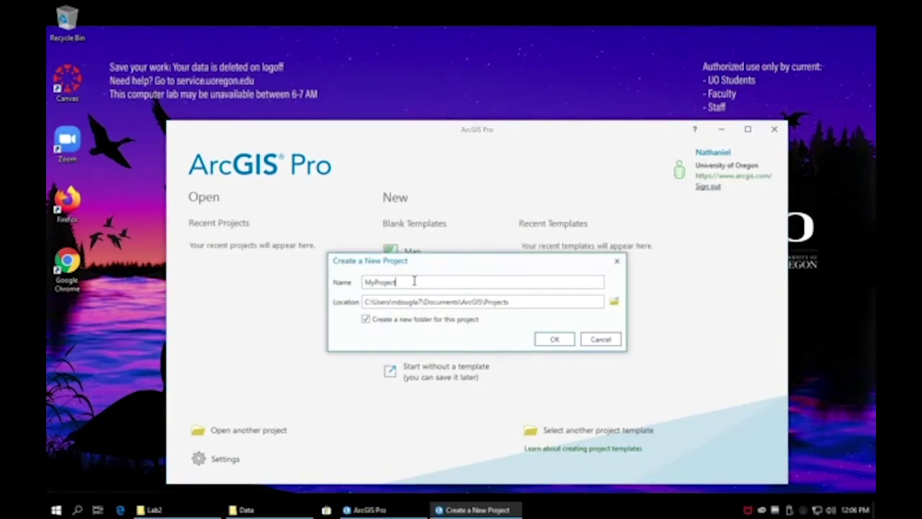
# Name the project Lab2, set its location to your Lab2 folder, and create it.
pyautogui.doubleClick(414, 281)
pyautogui.write('Lab2_NDouglass')
pyautogui.click(614, 303)
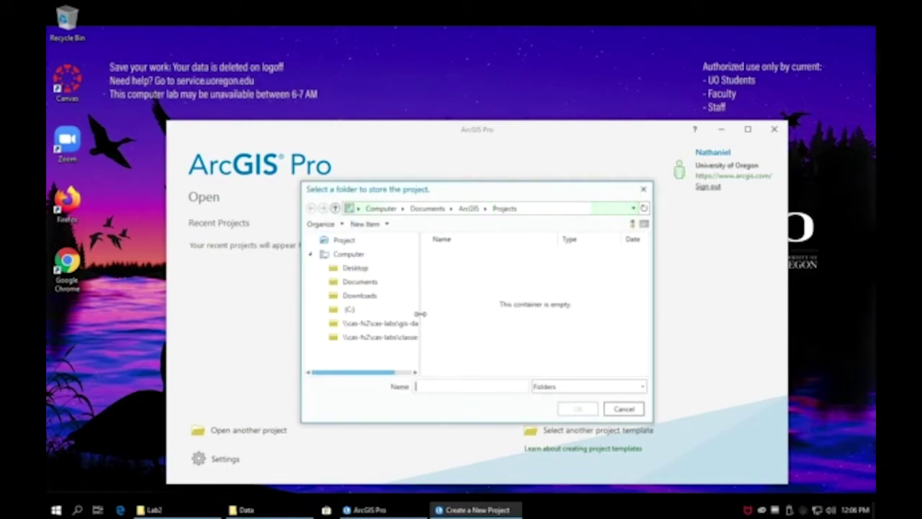
pyautogui.moveTo(419, 314); pyautogui.dragTo(486, 317)
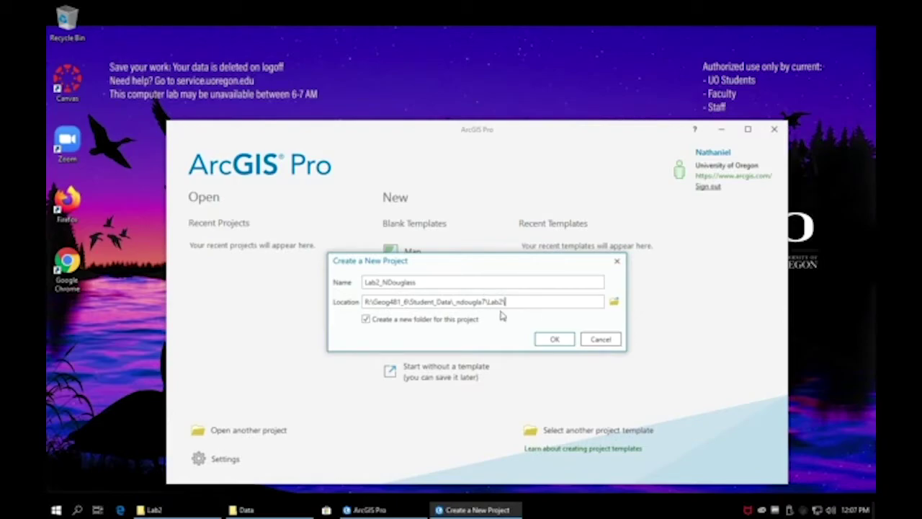
pyautogui.click(613, 301)
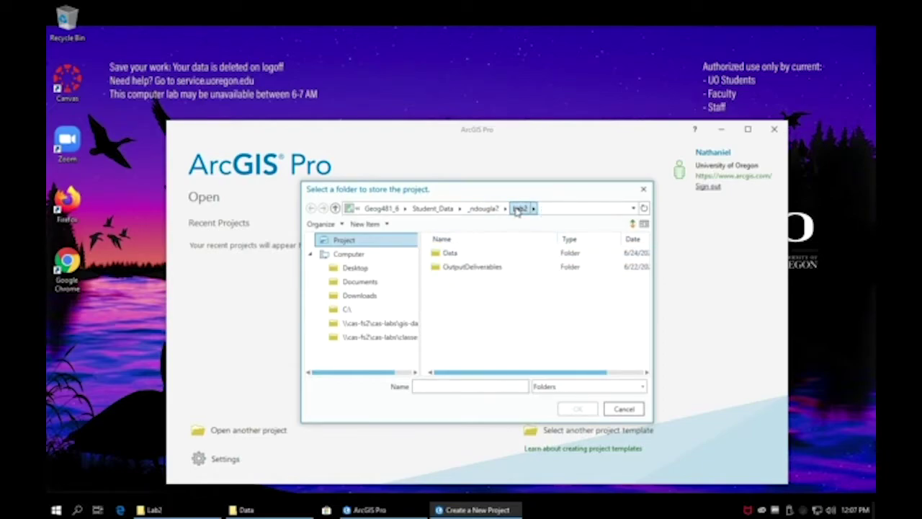
pyautogui.click(484, 209)
pyautogui.click(449, 266)
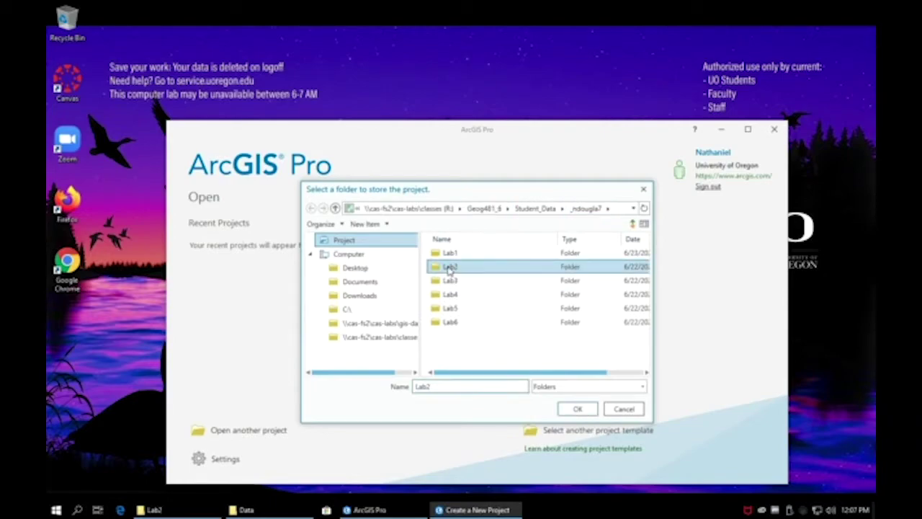
pyautogui.doubleClick(449, 267)
pyautogui.click(577, 409)
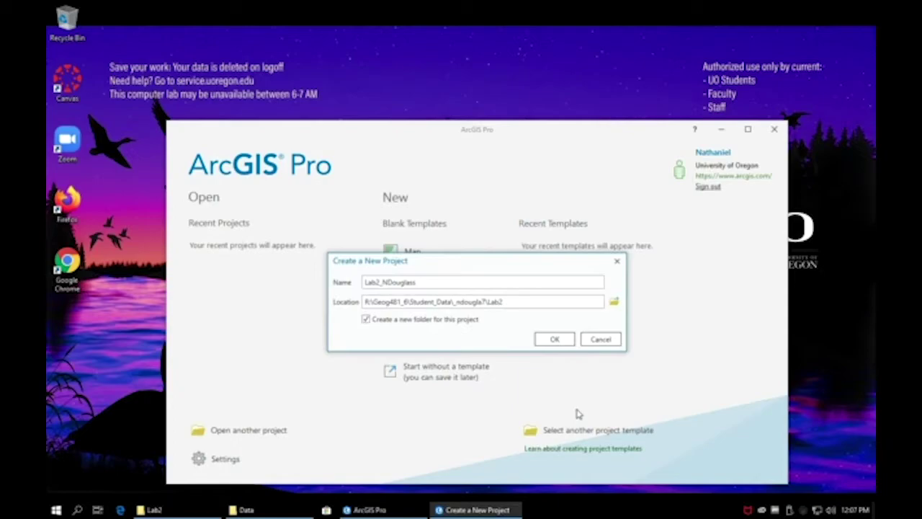
pyautogui.click(554, 342)
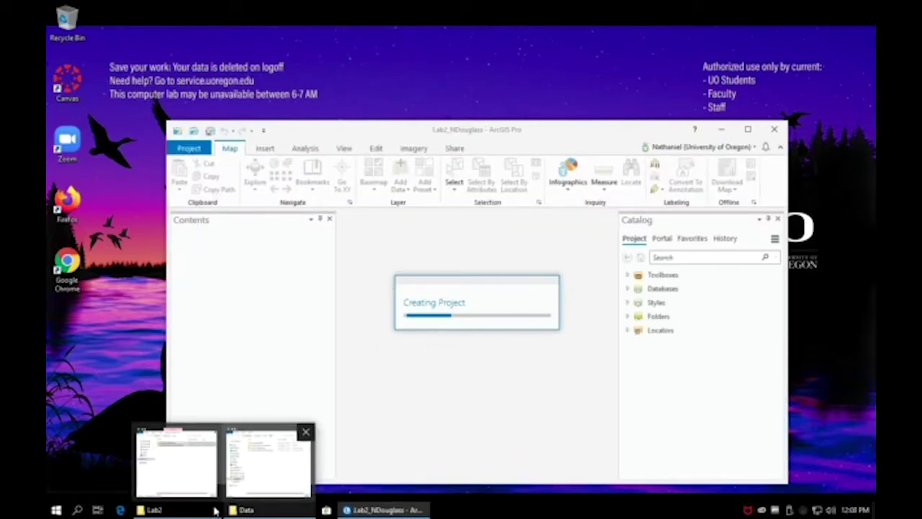
# Confirm Lab2 holds the new project folder beside Data and OutputDeliverables, then close Explorer.
pyautogui.click(191, 513)
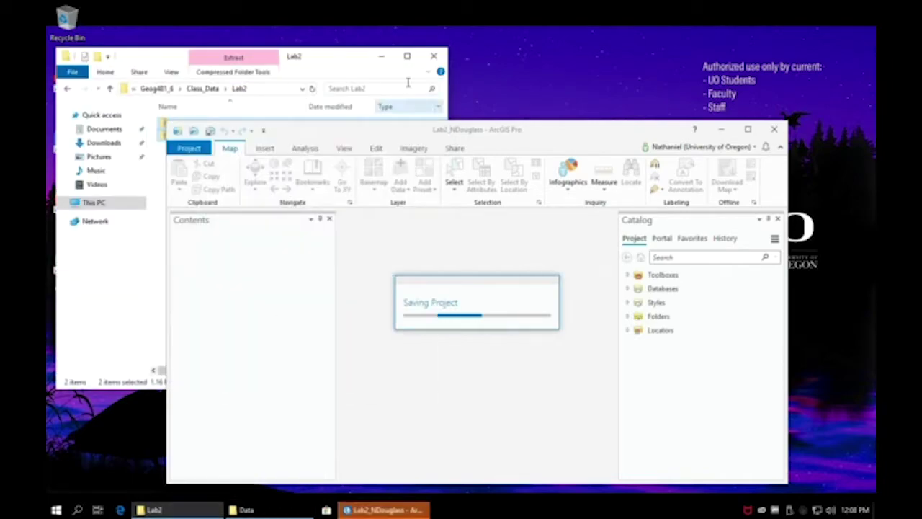
pyautogui.click(434, 56)
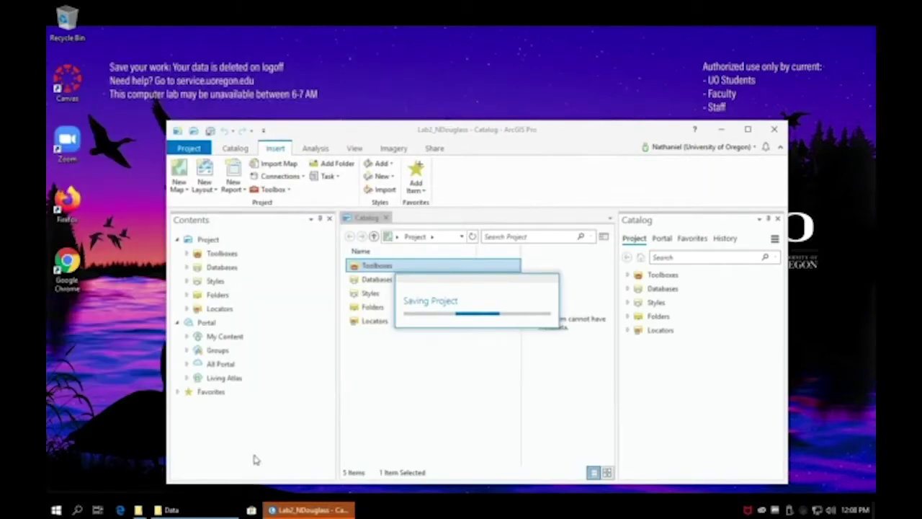
pyautogui.click(183, 511)
pyautogui.moveTo(616, 66); pyautogui.dragTo(447, 142)
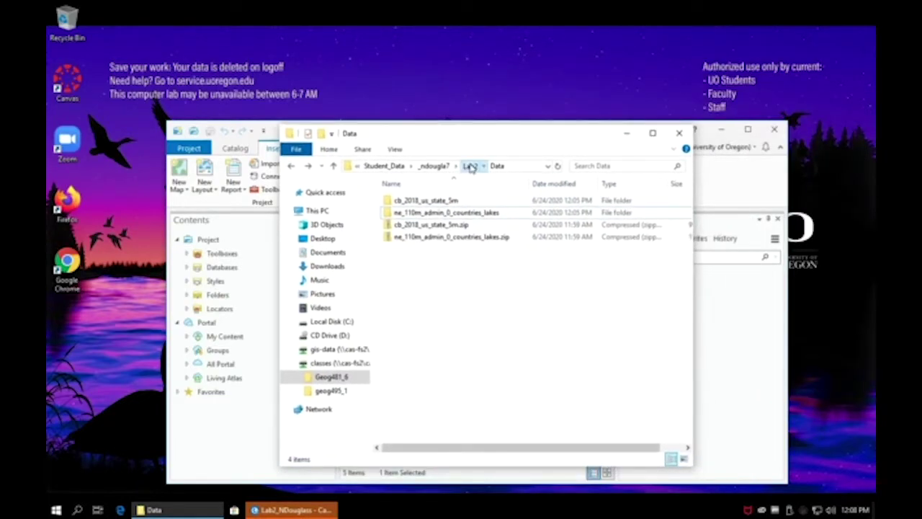
pyautogui.click(469, 166)
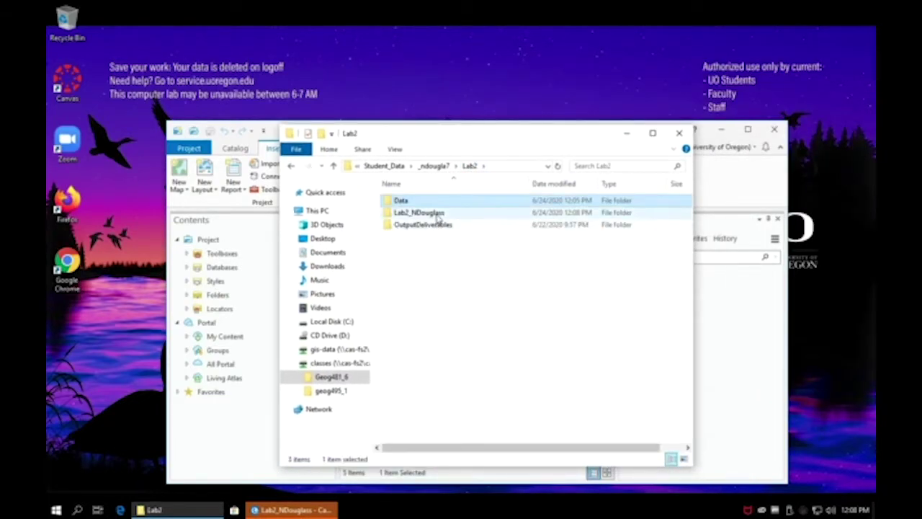
pyautogui.click(470, 266)
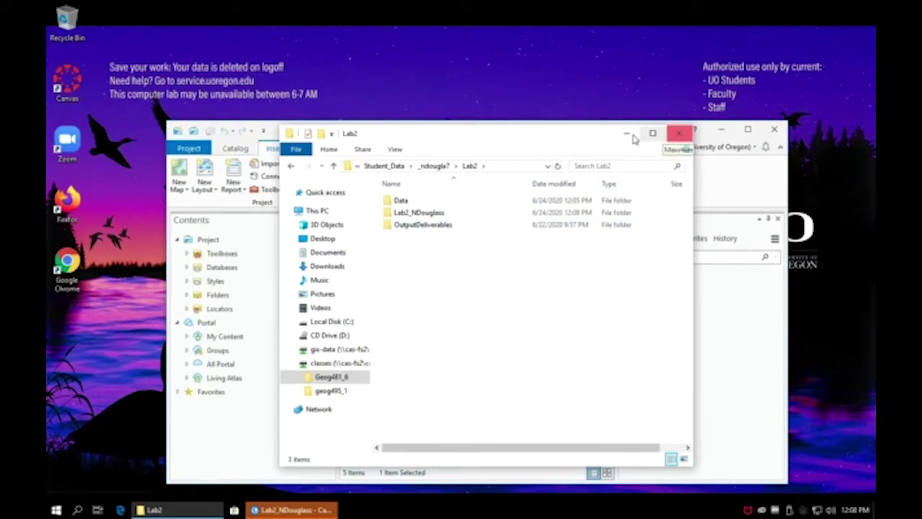
pyautogui.click(681, 134)
# Add a folder connection to Geog481_6 > Student_Data > your folder > Lab2 > Data, then insert a new map.
pyautogui.click(326, 168)
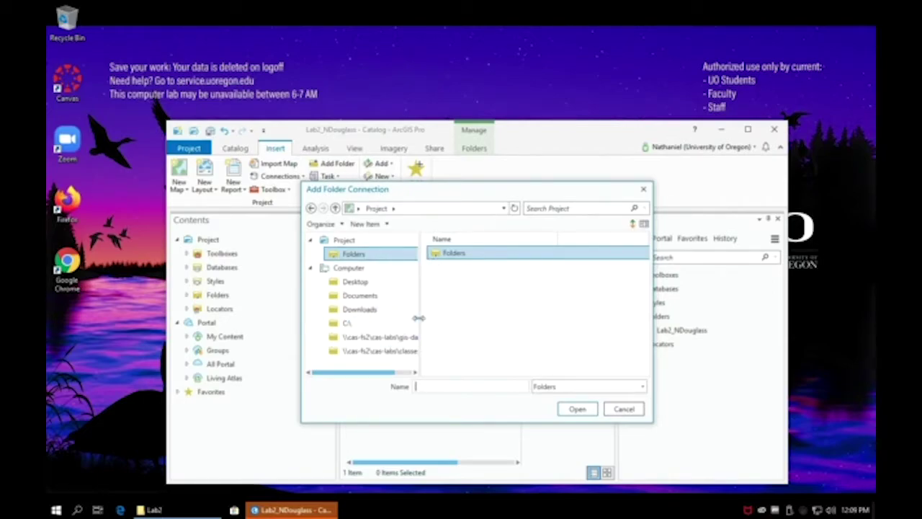
pyautogui.moveTo(419, 318); pyautogui.dragTo(465, 322)
pyautogui.click(415, 353)
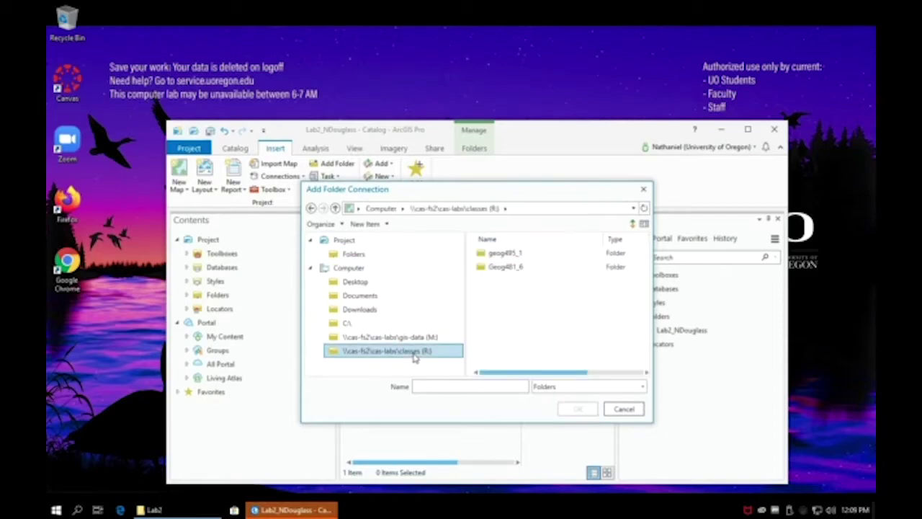
pyautogui.click(530, 268)
pyautogui.doubleClick(529, 267)
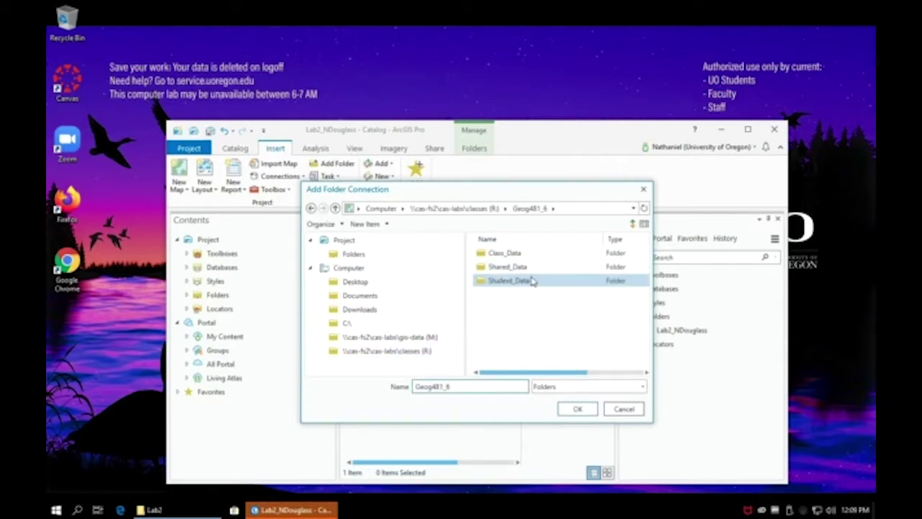
pyautogui.doubleClick(530, 282)
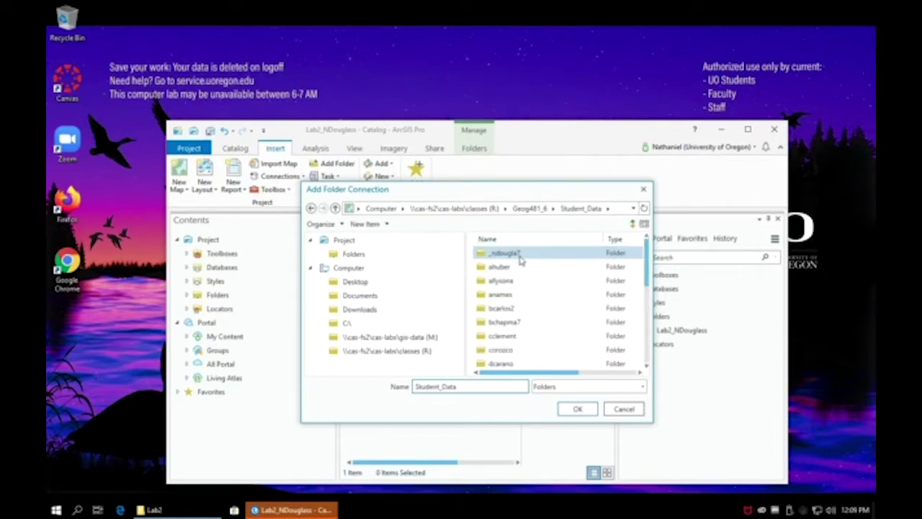
pyautogui.doubleClick(516, 253)
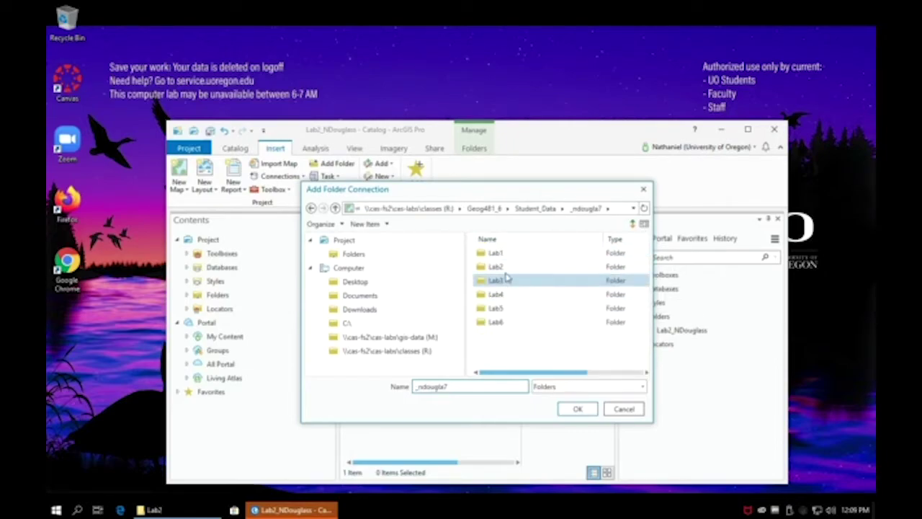
pyautogui.doubleClick(504, 268)
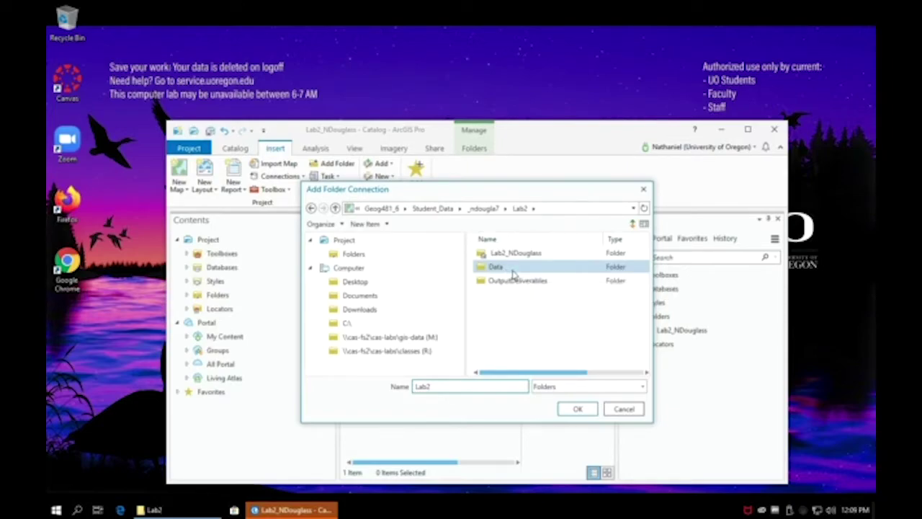
pyautogui.doubleClick(513, 271)
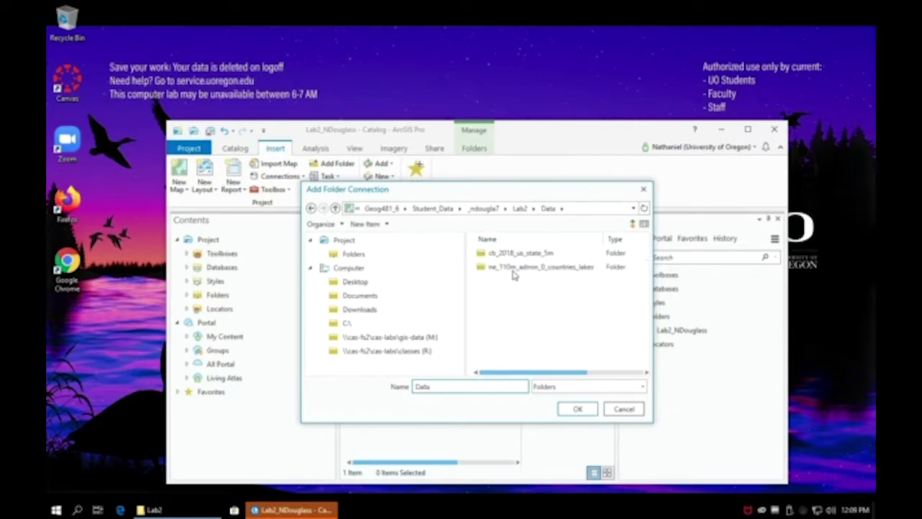
pyautogui.click(577, 409)
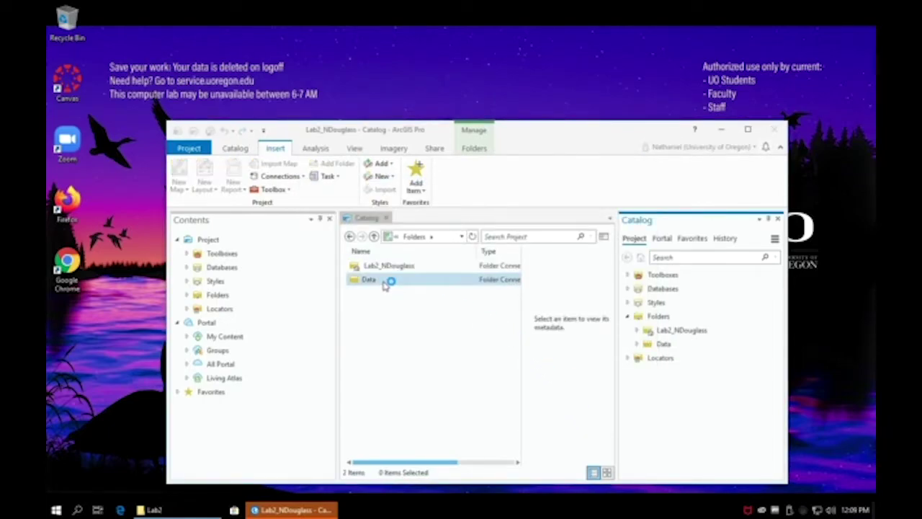
pyautogui.doubleClick(373, 283)
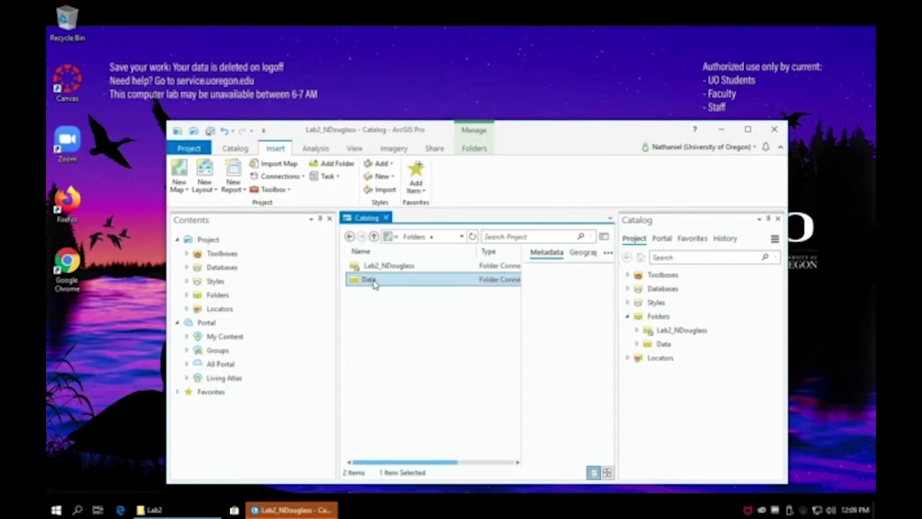
pyautogui.click(179, 173)
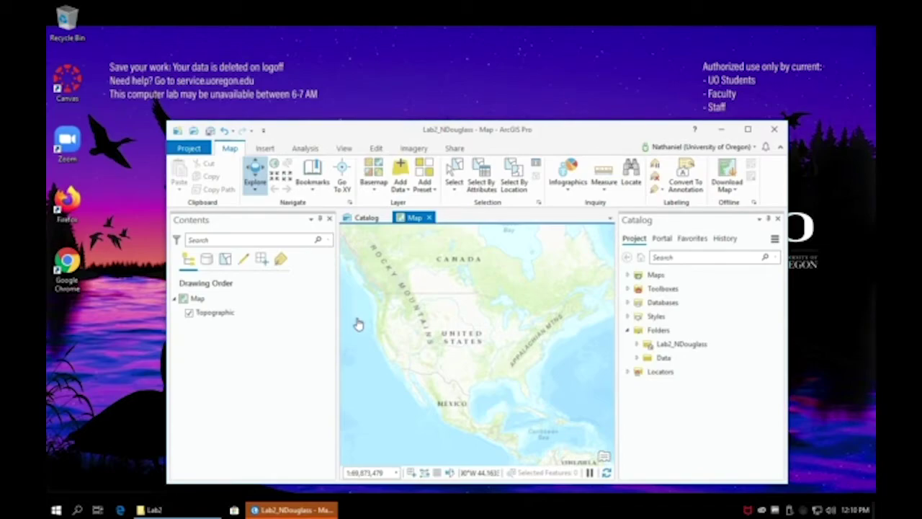
# Select the new Map in Contents once it shows North America on Topographic.
pyautogui.click(204, 301)
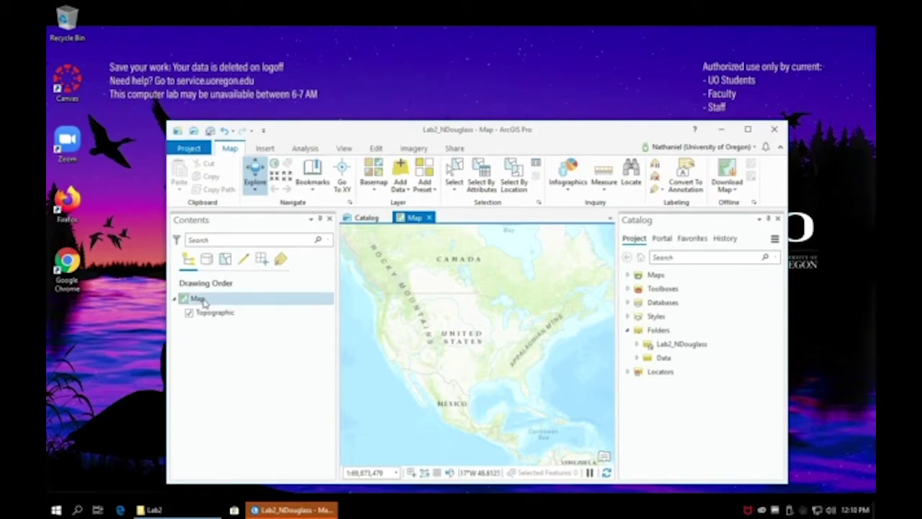
# Rename the map from Map to Oregon-GCS in its Properties.
pyautogui.rightClick(204, 303)
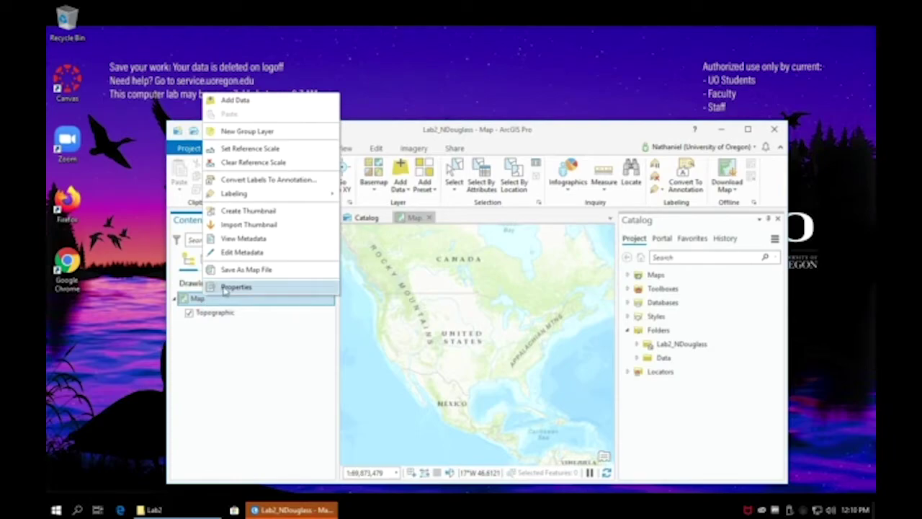
pyautogui.click(227, 288)
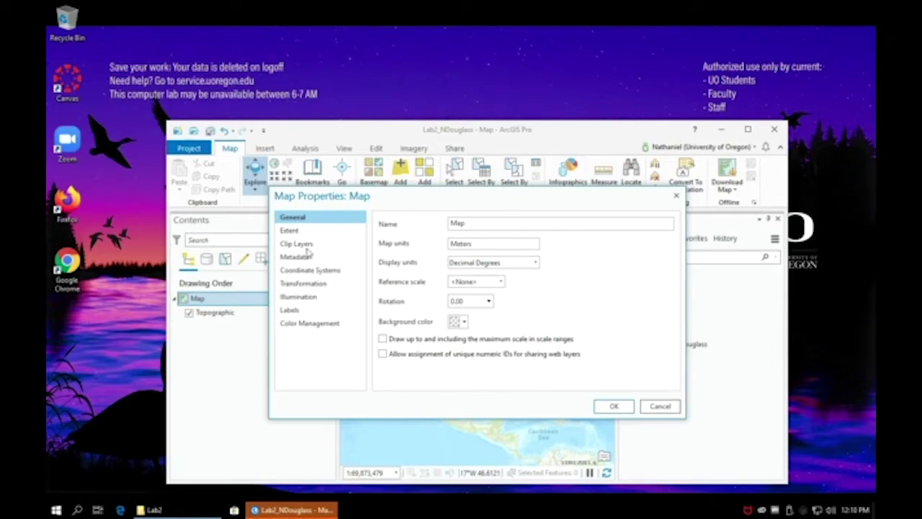
pyautogui.doubleClick(479, 221)
pyautogui.write('Oregon-GCS')
pyautogui.click(613, 409)
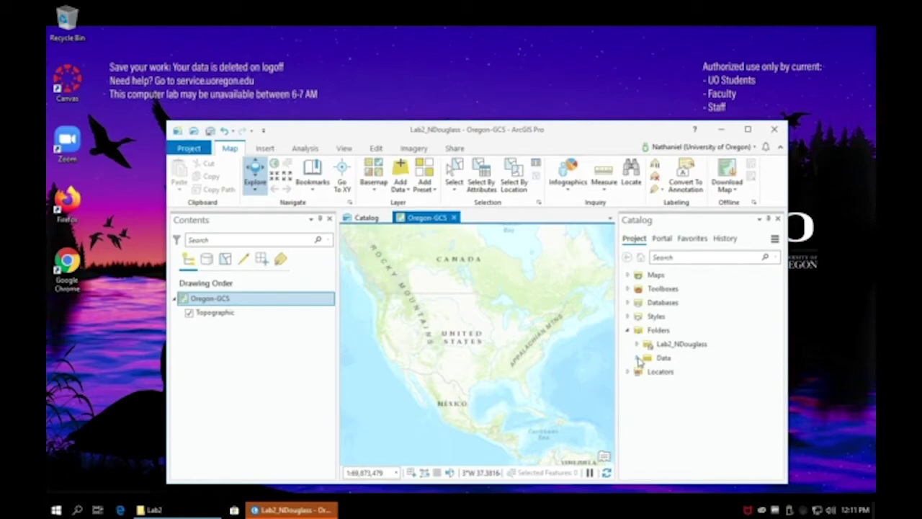
# Add cb_2018_us_state_5m.shp from the Data folder connection to the current map.
pyautogui.click(638, 359)
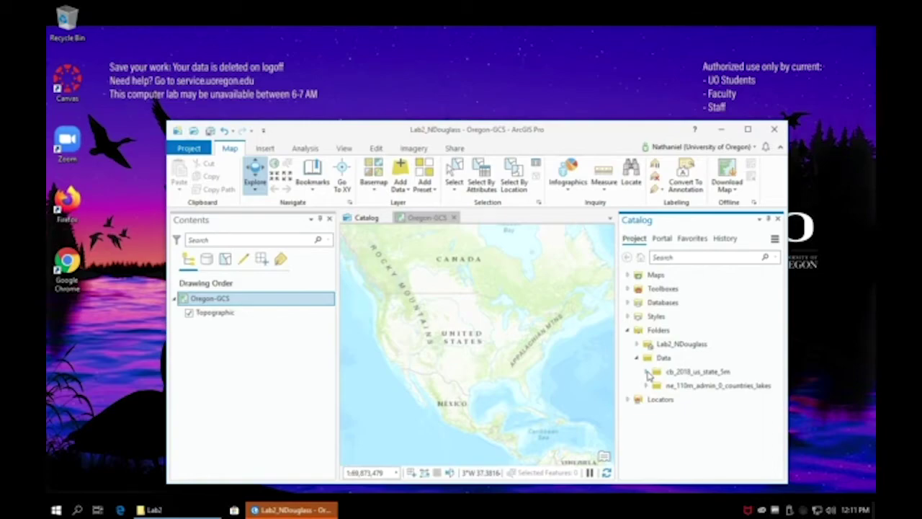
pyautogui.click(647, 372)
pyautogui.click(657, 374)
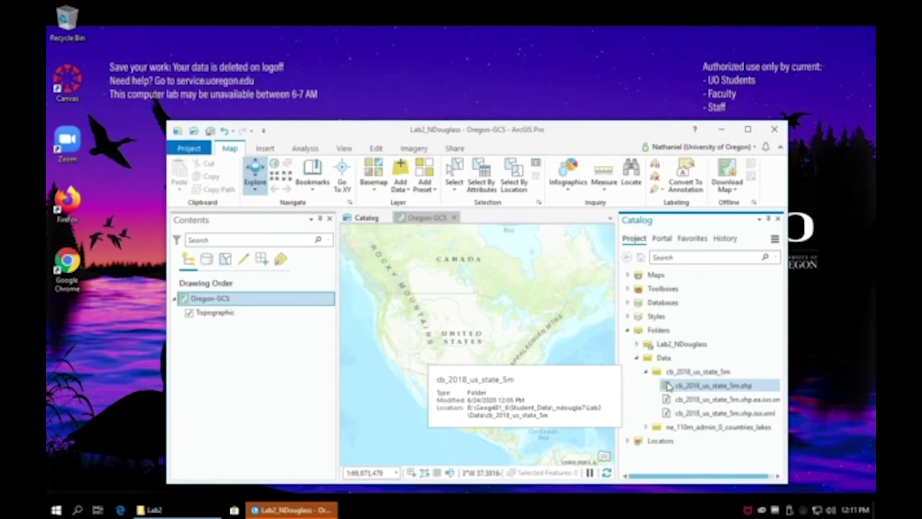
pyautogui.click(675, 387)
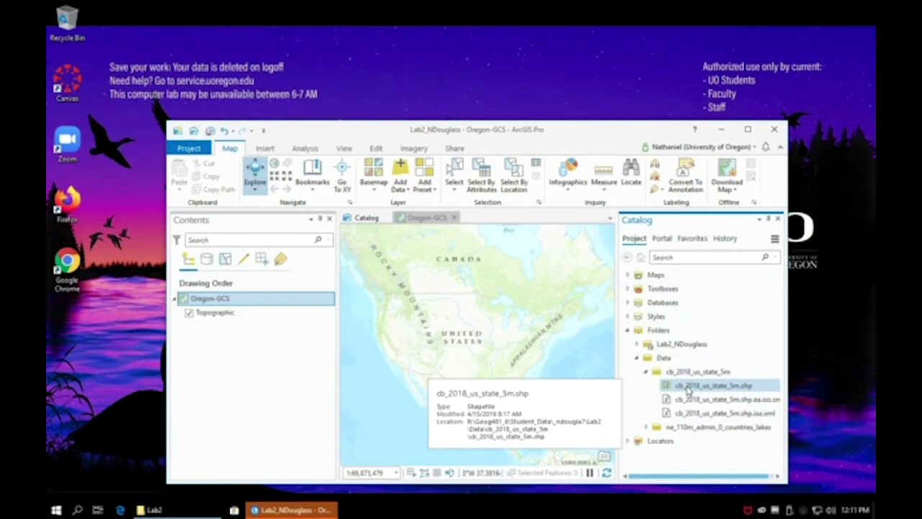
pyautogui.rightClick(689, 389)
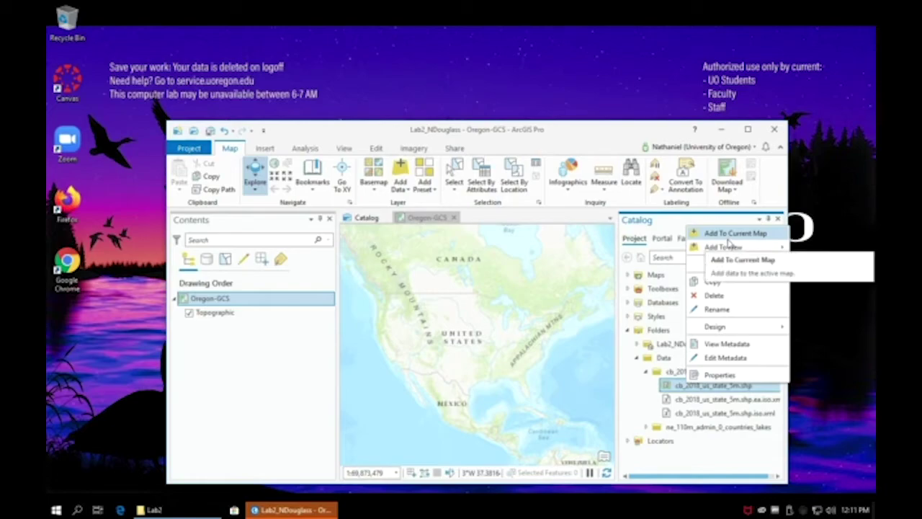
pyautogui.click(728, 236)
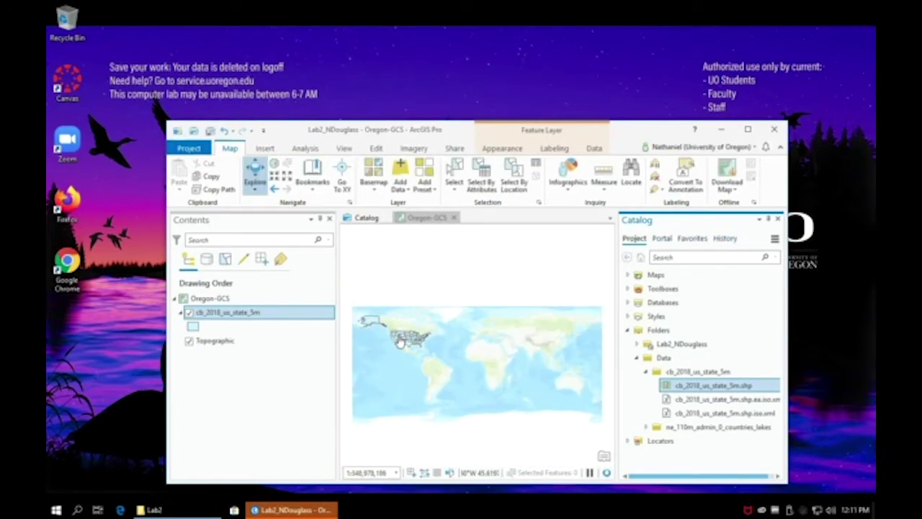
# Zoom in on the United States and bring up the states layer's options.
pyautogui.scroll(1, 400, 343)
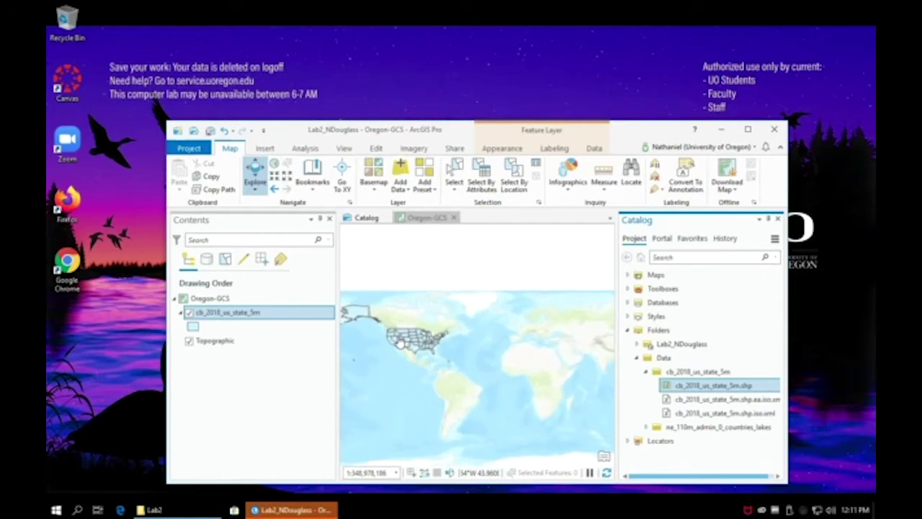
pyautogui.scroll(1, 400, 344)
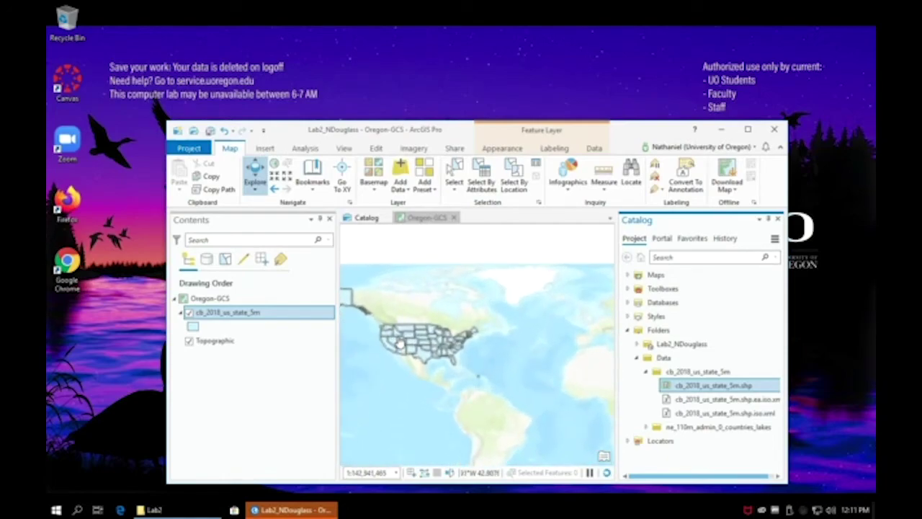
pyautogui.rightClick(216, 312)
# Give the states layer the Cemetery fill symbol in Symbology.
pyautogui.click(231, 247)
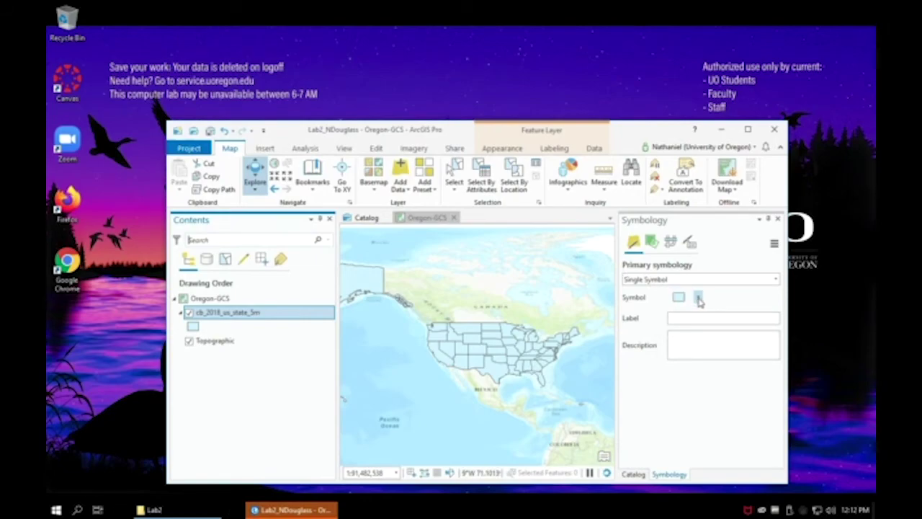
pyautogui.click(698, 298)
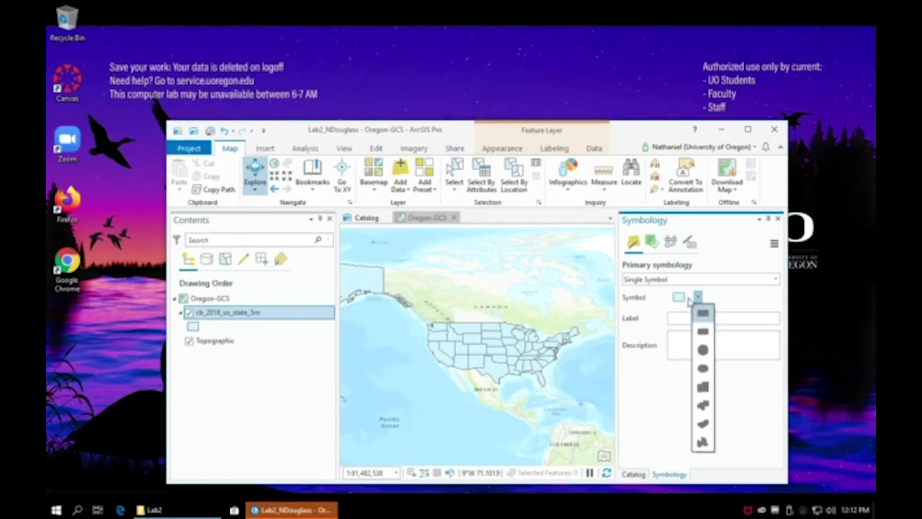
pyautogui.click(678, 299)
pyautogui.click(678, 299)
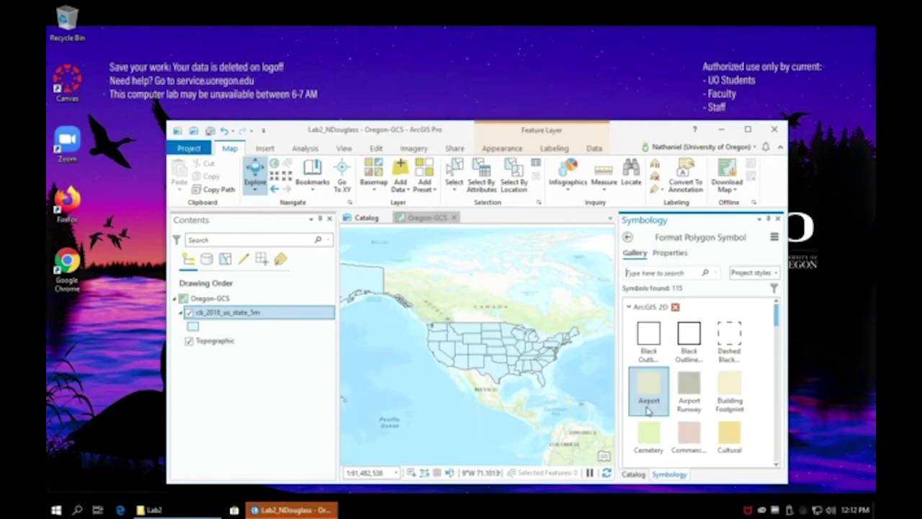
pyautogui.click(650, 438)
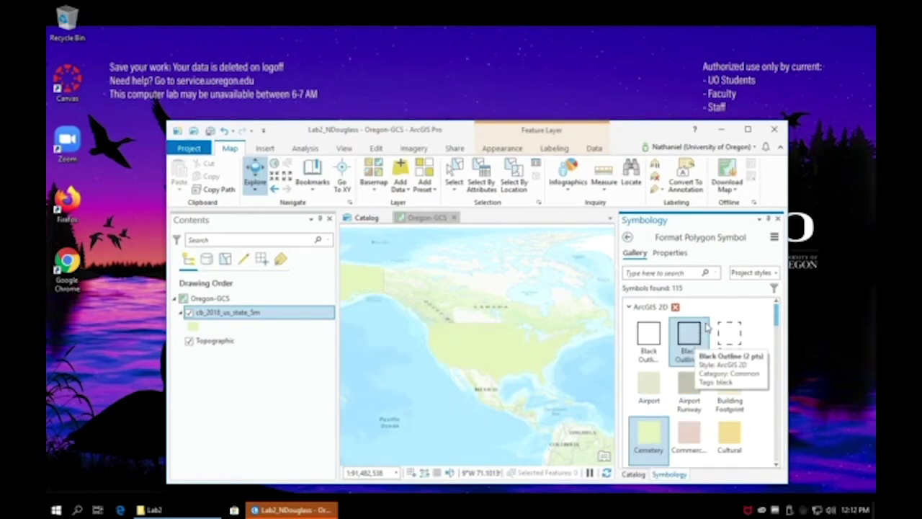
# Set the states' fill to light yellow and outline to orange, and apply.
pyautogui.click(674, 255)
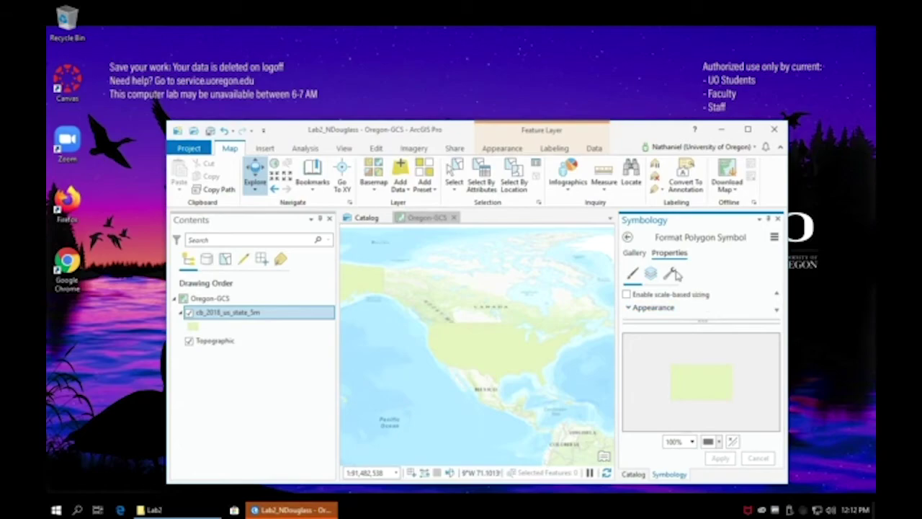
pyautogui.scroll(-3, 728, 311)
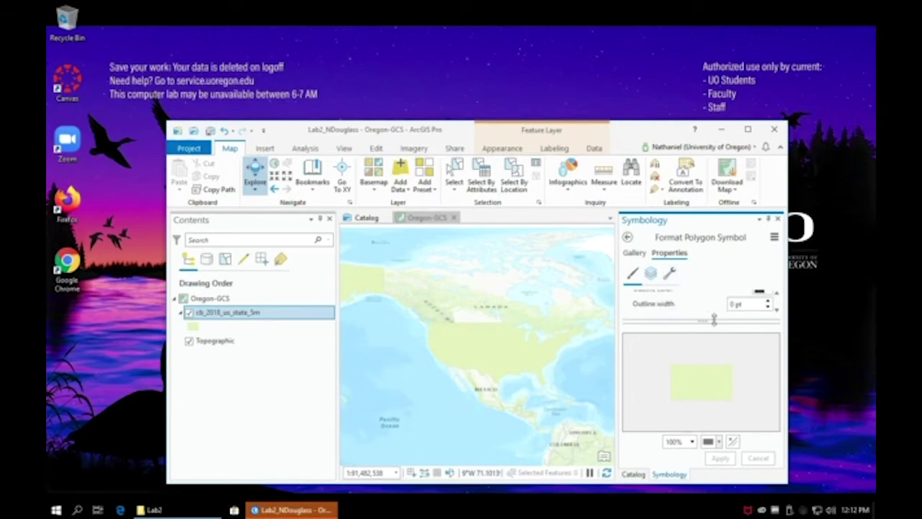
pyautogui.scroll(3, 708, 310)
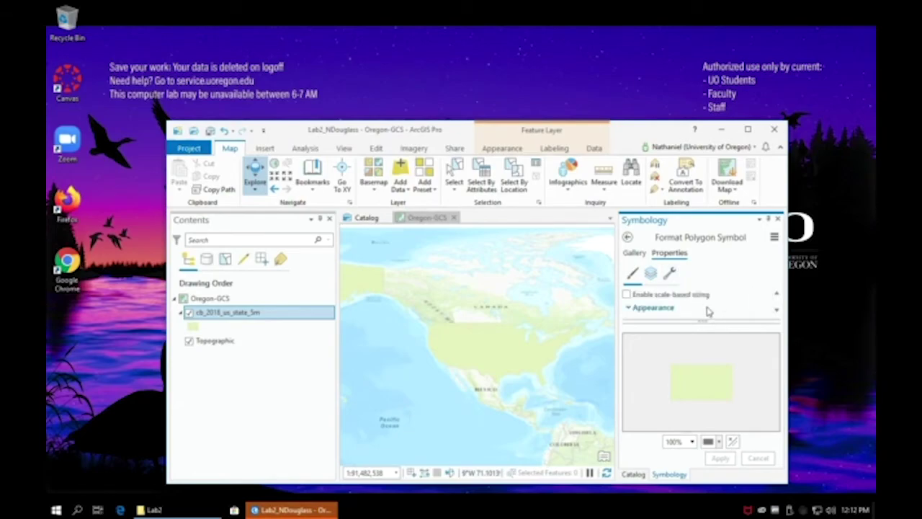
pyautogui.scroll(-1, 708, 311)
pyautogui.click(764, 296)
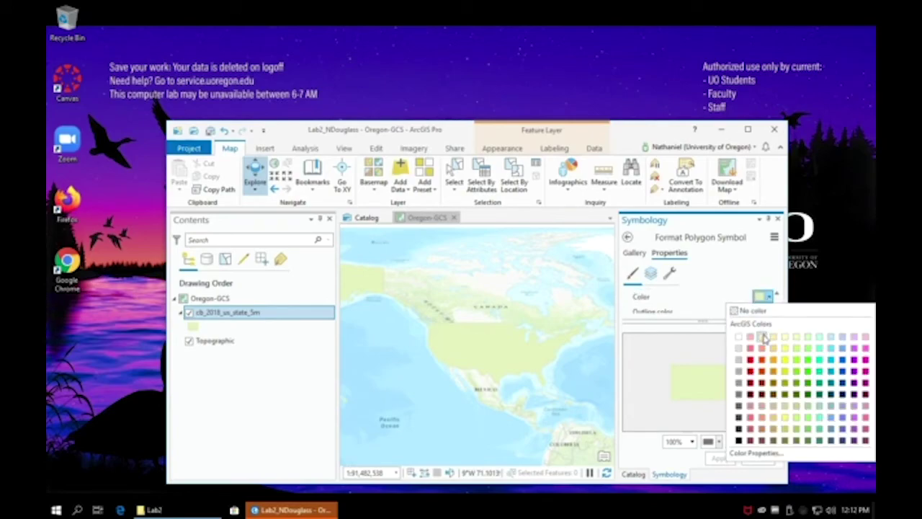
pyautogui.click(763, 337)
pyautogui.click(769, 309)
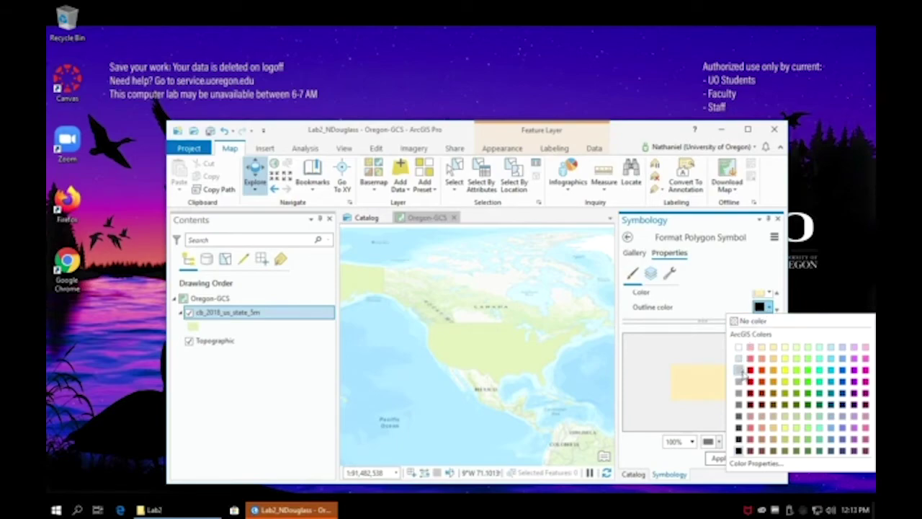
pyautogui.click(775, 372)
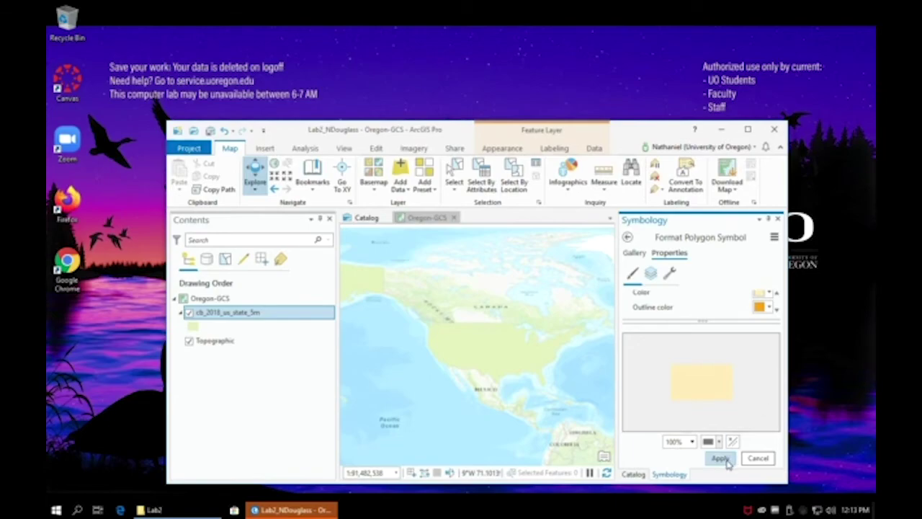
pyautogui.click(720, 459)
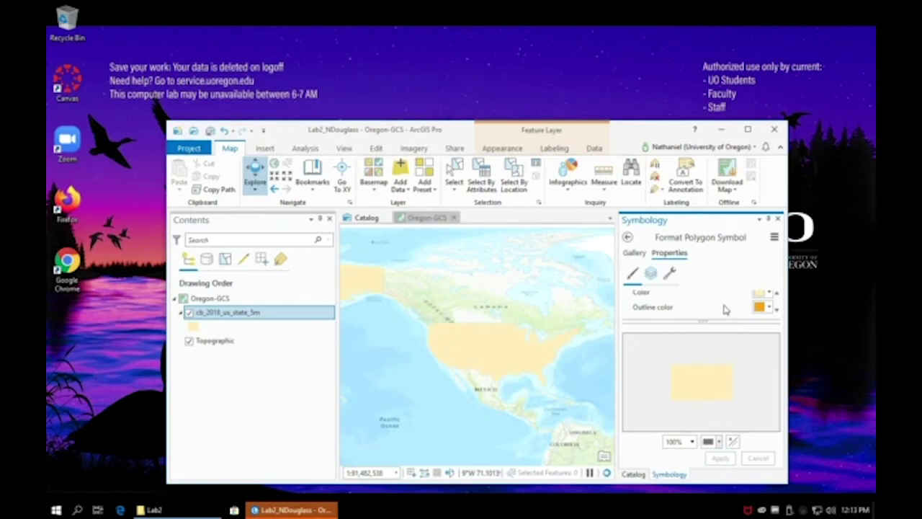
# Set the state outline width to 1 pt and apply it.
pyautogui.scroll(3, 725, 309)
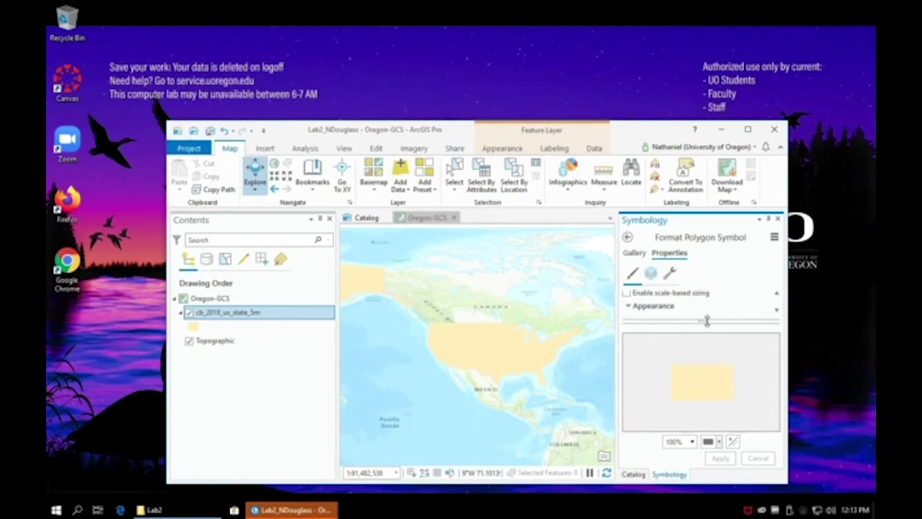
pyautogui.moveTo(707, 322); pyautogui.dragTo(708, 437)
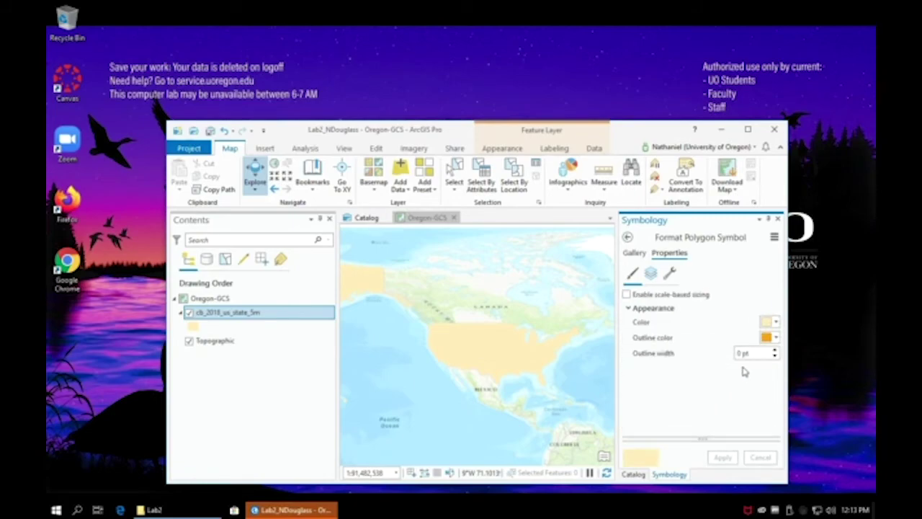
pyautogui.click(775, 350)
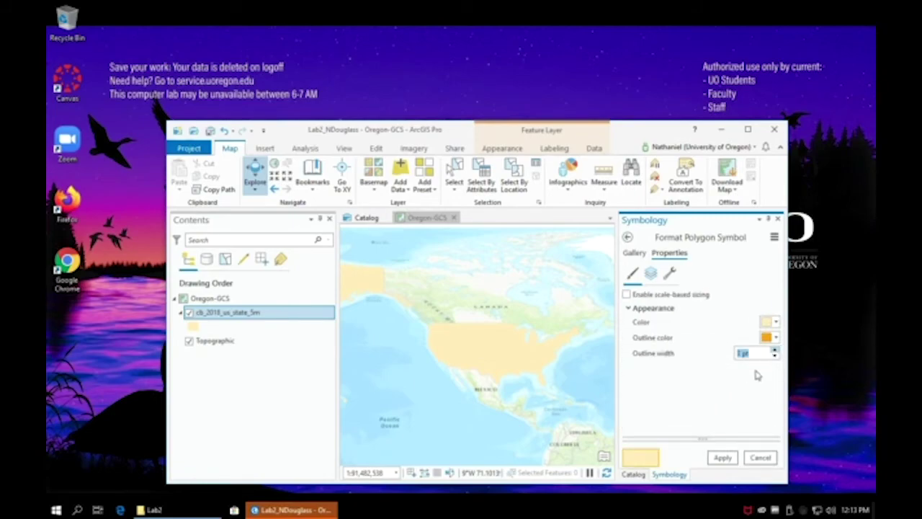
pyautogui.click(723, 458)
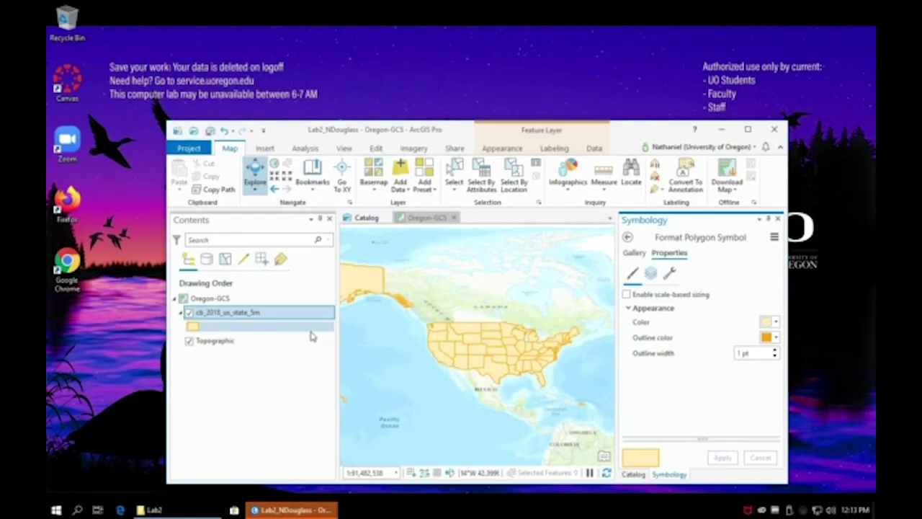
# Zoom to the full extent of the states layer and remove the Topographic basemap.
pyautogui.rightClick(263, 314)
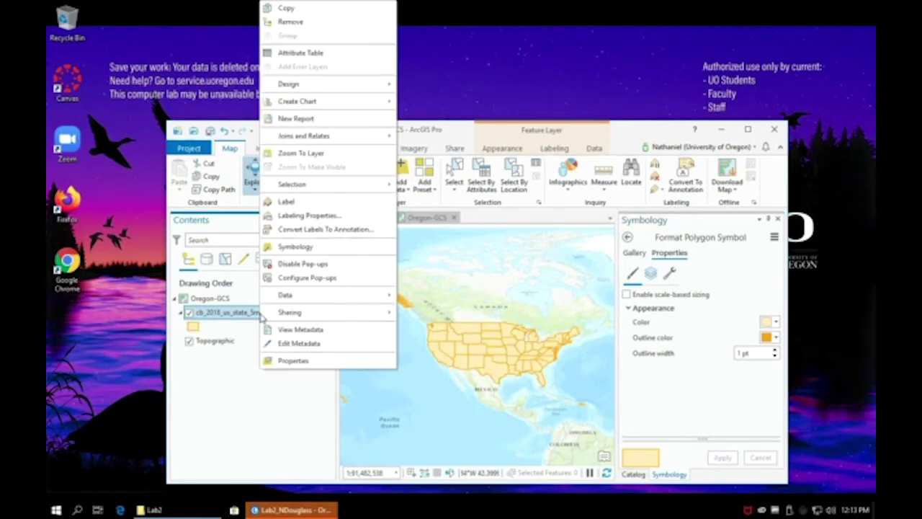
pyautogui.click(326, 153)
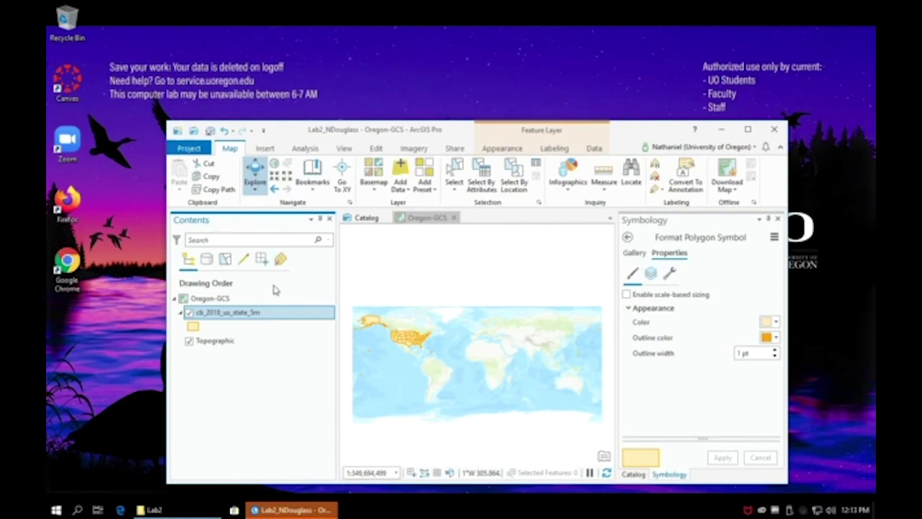
pyautogui.rightClick(221, 344)
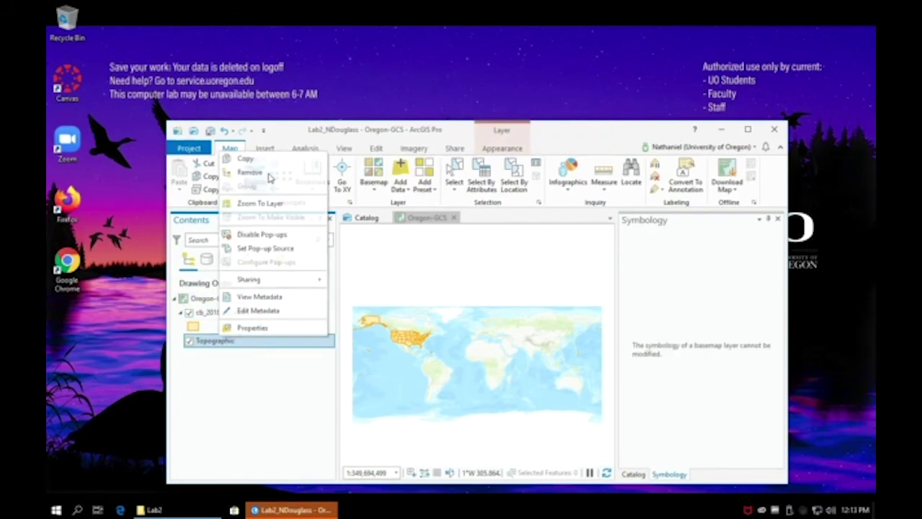
pyautogui.click(245, 172)
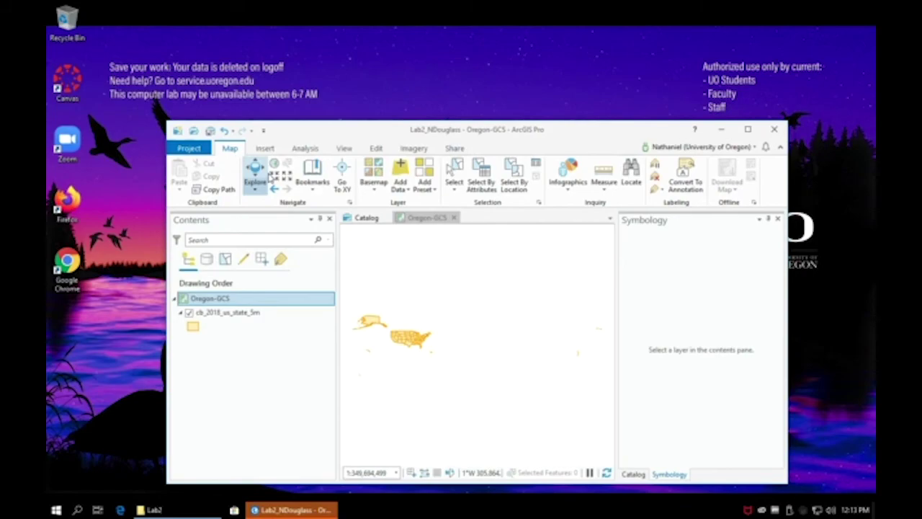
# Bring up the basemap gallery from the Map ribbon.
pyautogui.click(257, 371)
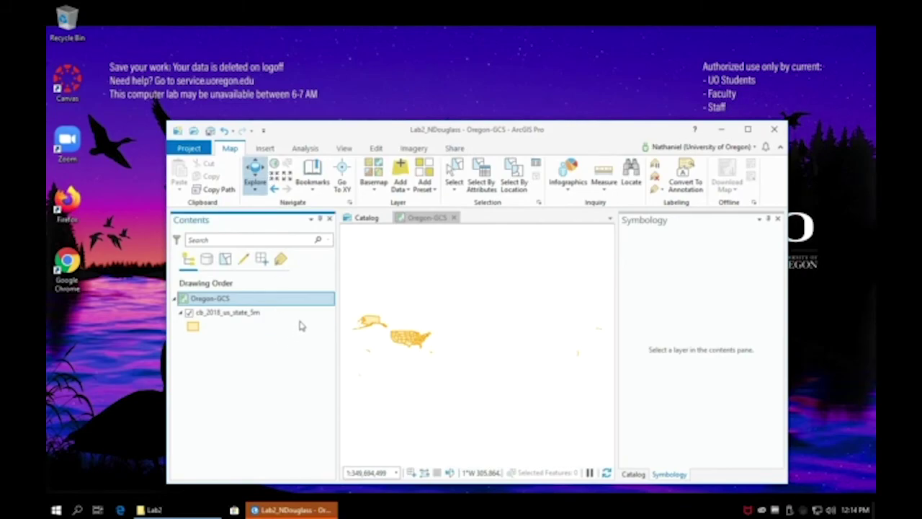
pyautogui.click(264, 149)
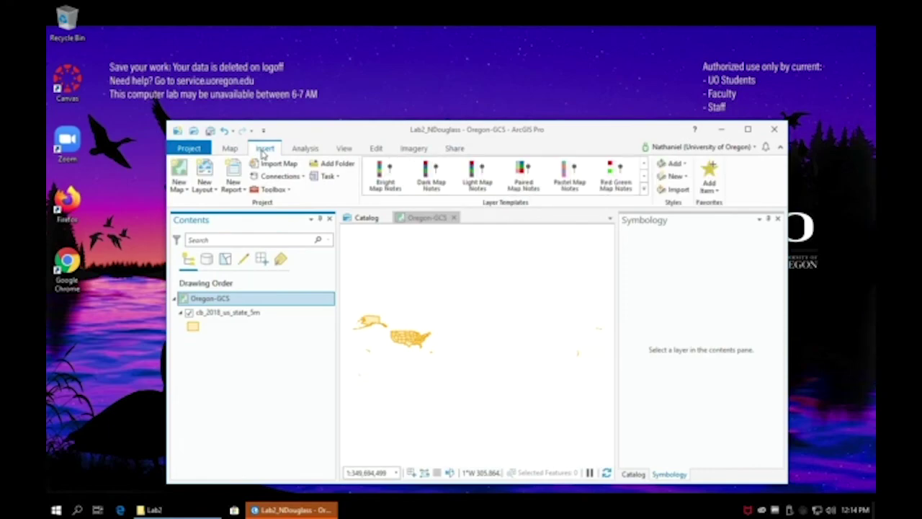
pyautogui.click(232, 148)
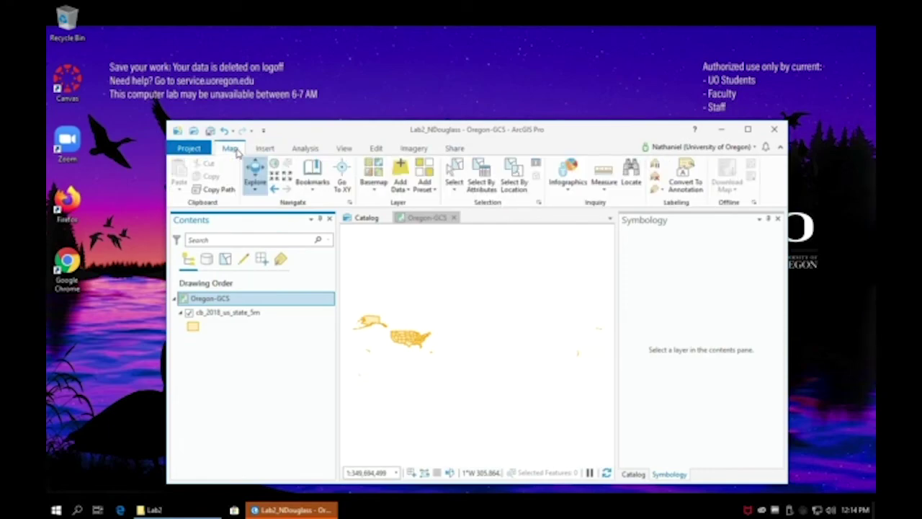
pyautogui.click(374, 183)
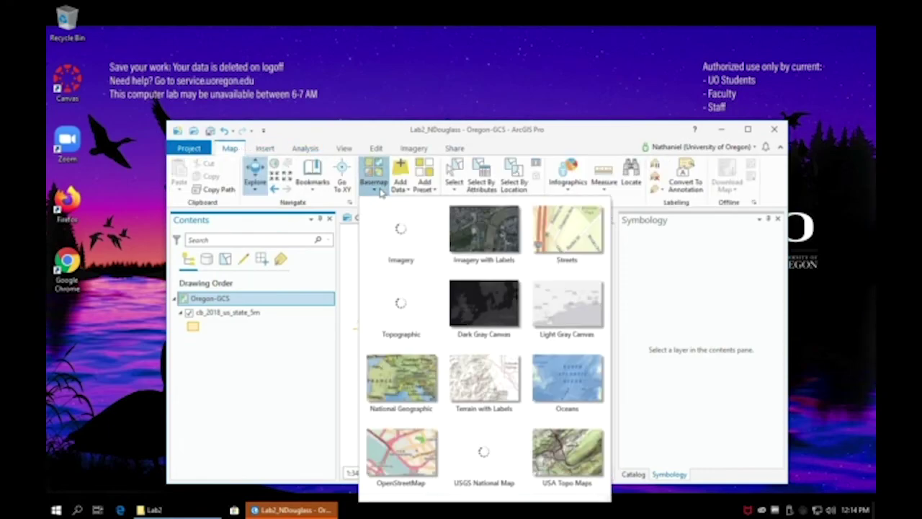
# Add the National Geographic World Map basemap beneath the states layer.
pyautogui.click(403, 373)
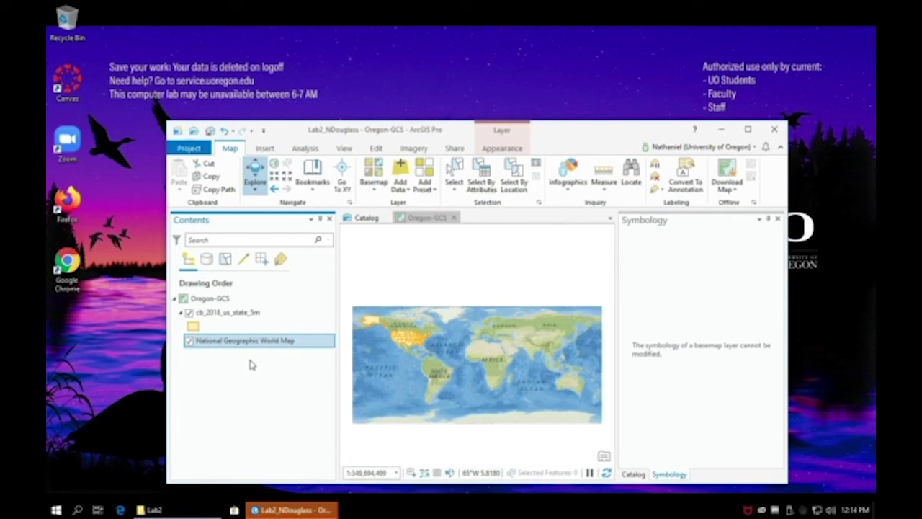
pyautogui.rightClick(220, 344)
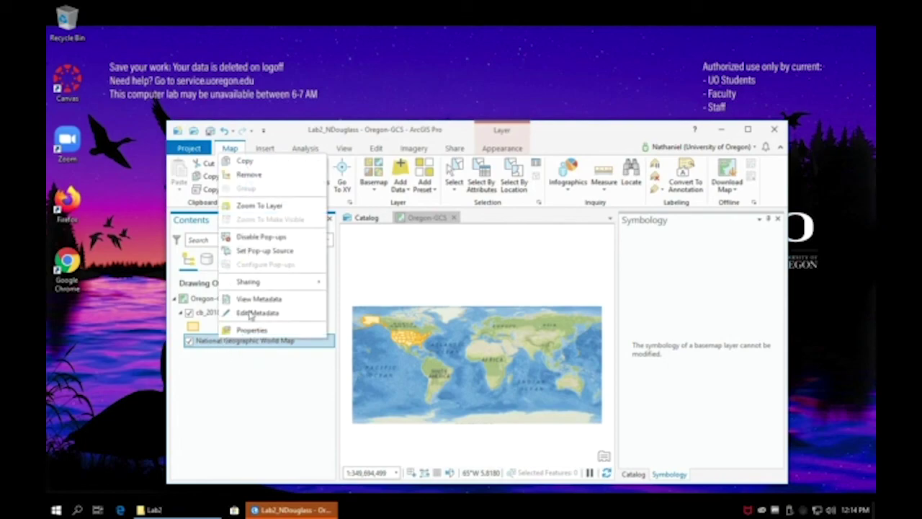